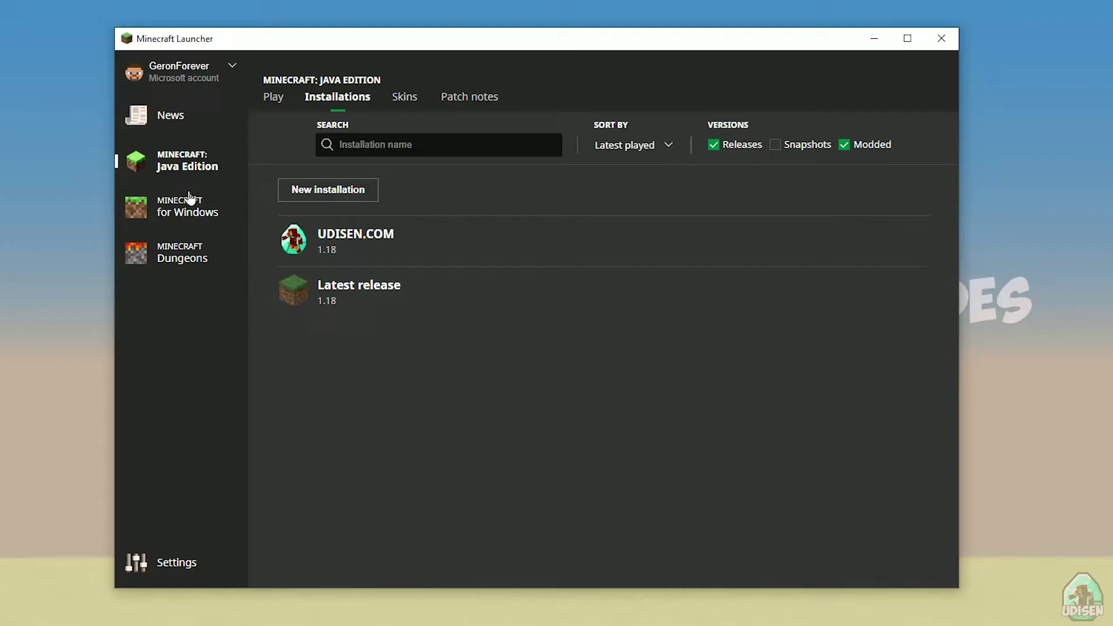
Step: Open the list of installations for Minecraft: Java Edition
left_click(194, 200)
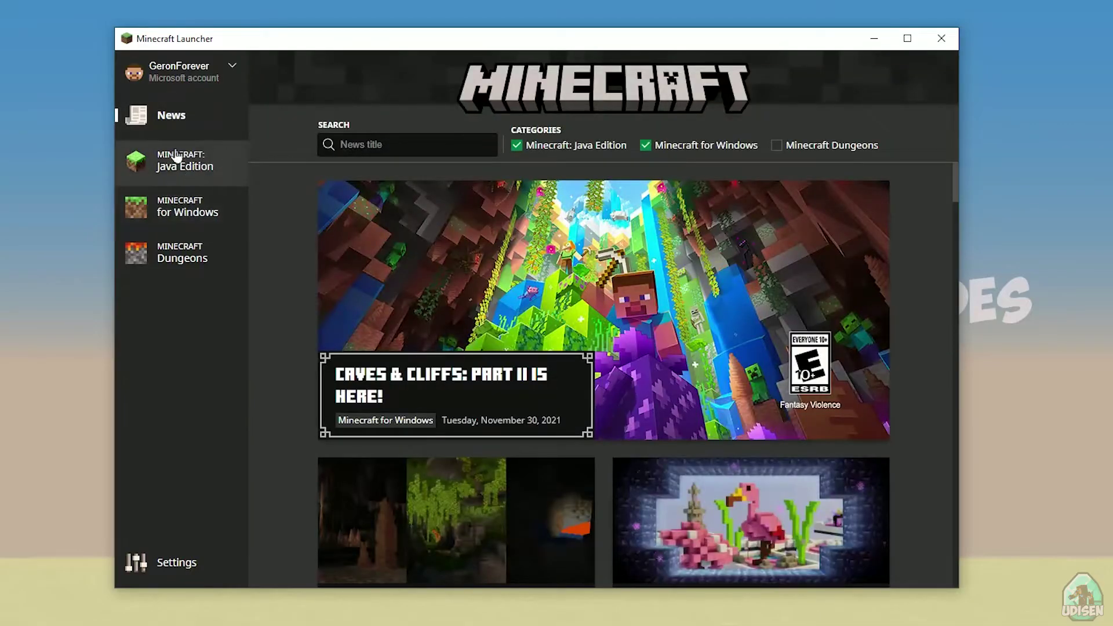
left_click(204, 165)
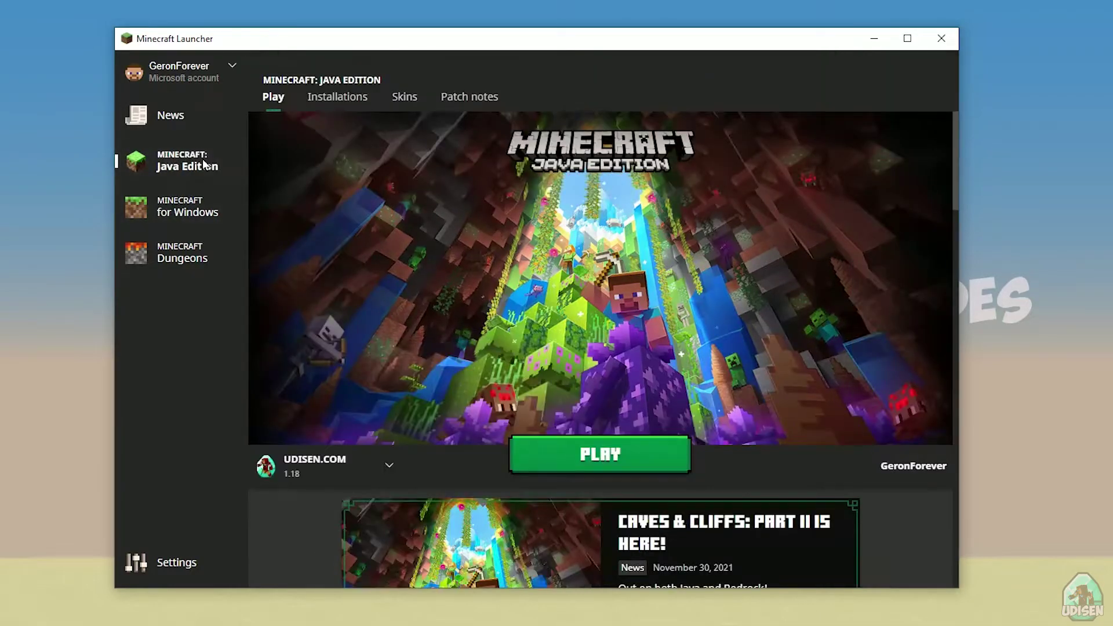
left_click(352, 102)
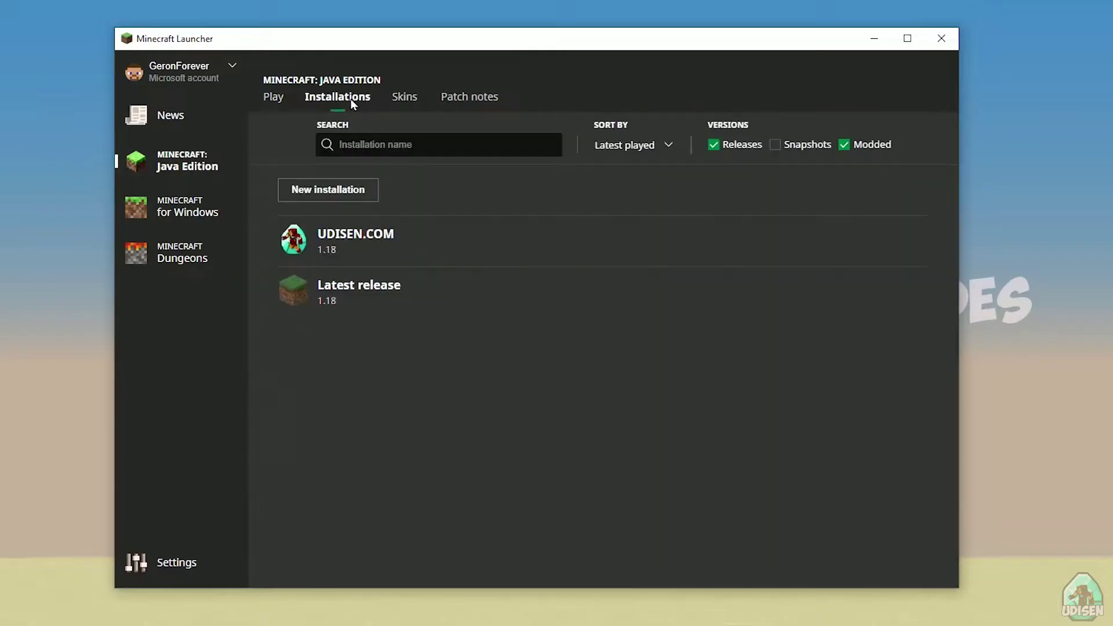
left_click(334, 193)
left_click(438, 198)
type("jn")
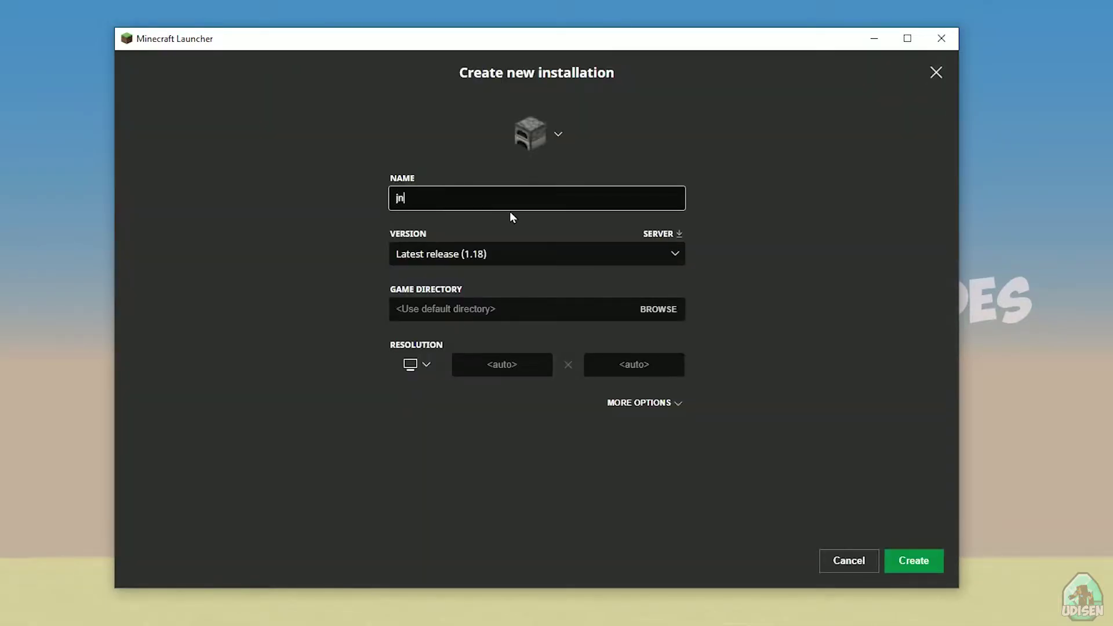
type("ghnmghngnhgn")
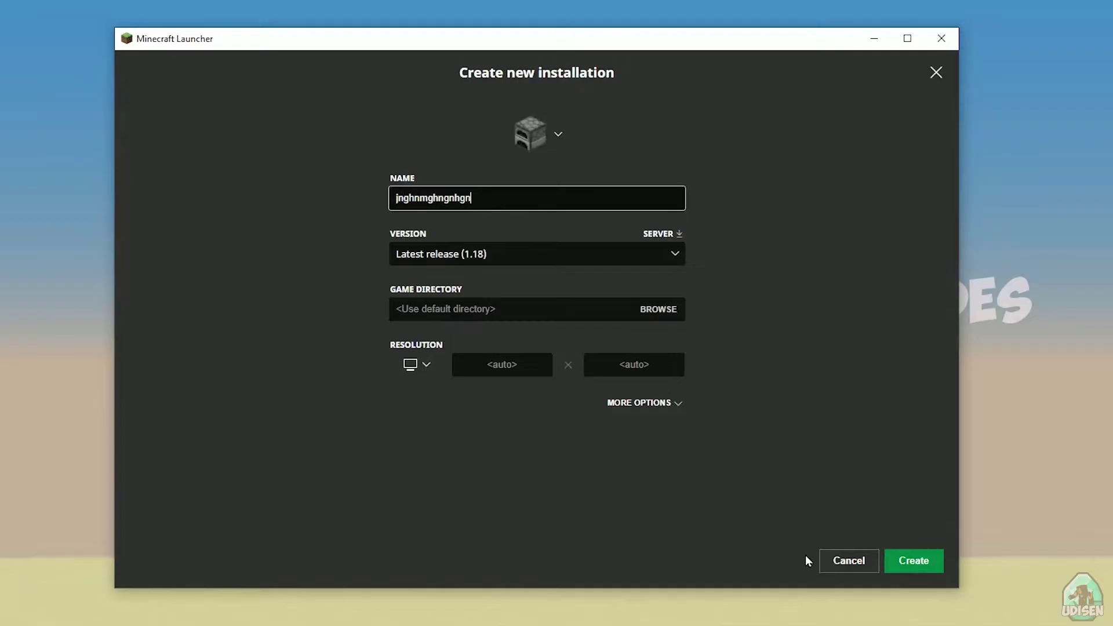
left_click(877, 561)
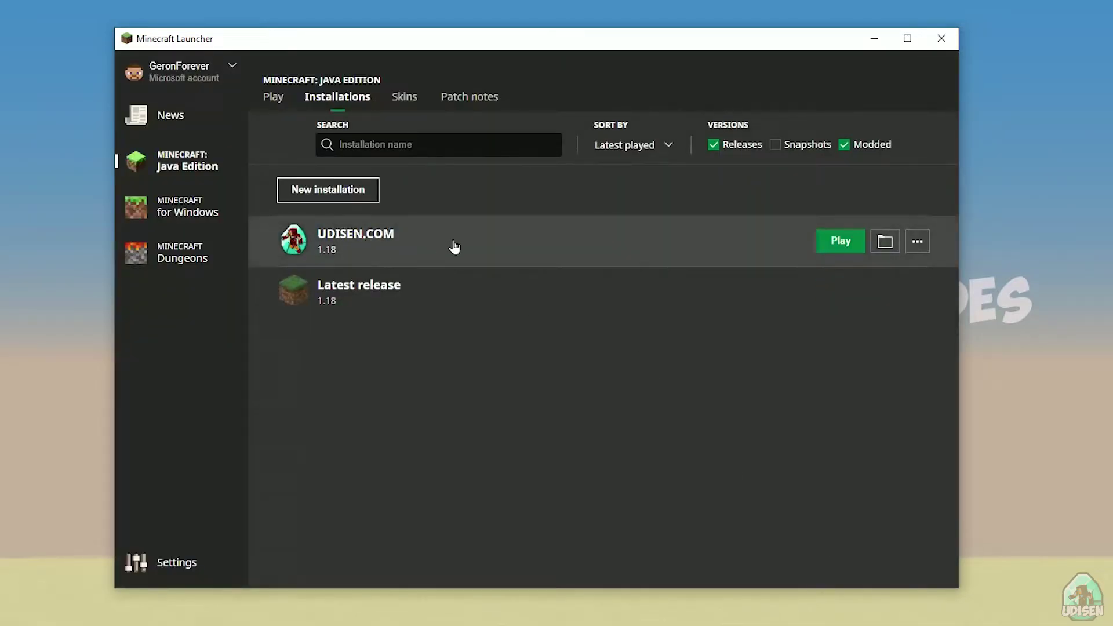
Step: Open the UDISEN.COM installation for editing and choose release 1.18 as its version
left_click(472, 243)
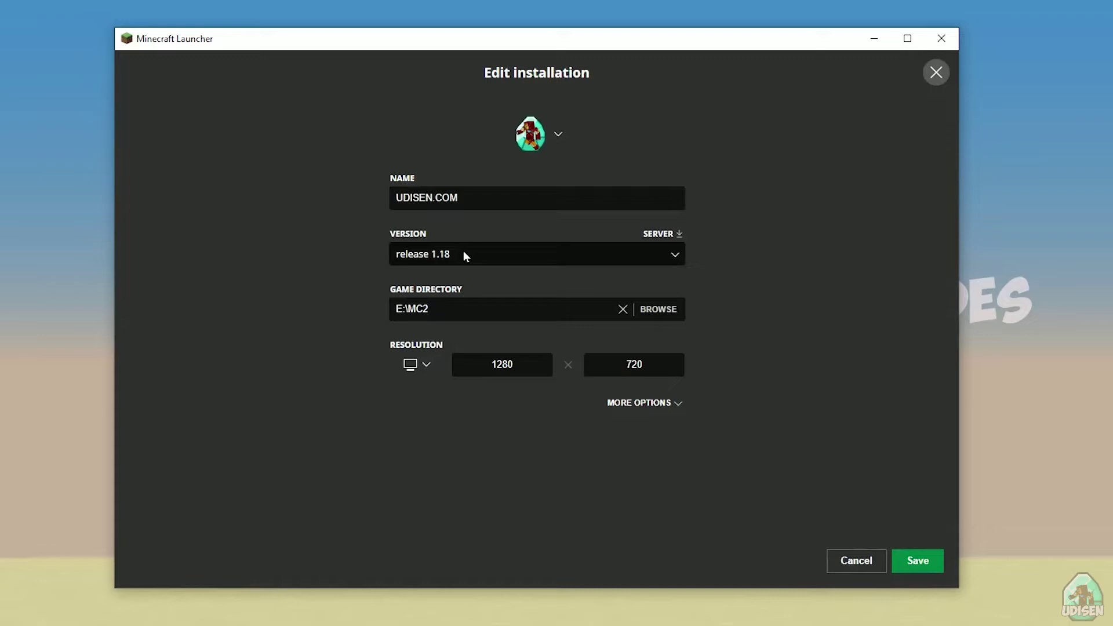
left_click(464, 254)
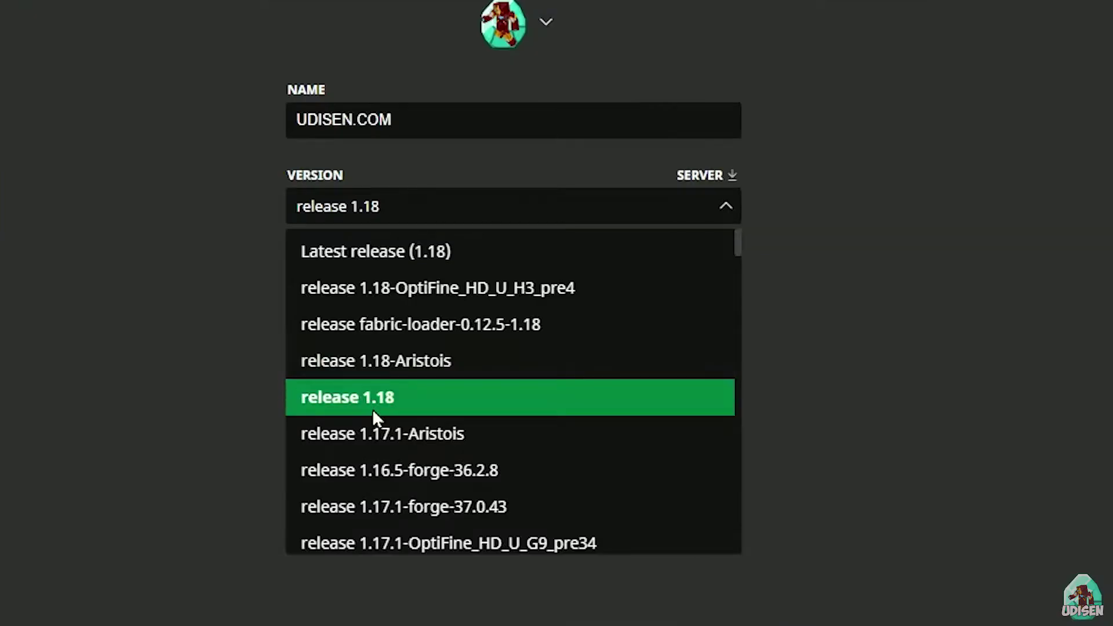
left_click(444, 384)
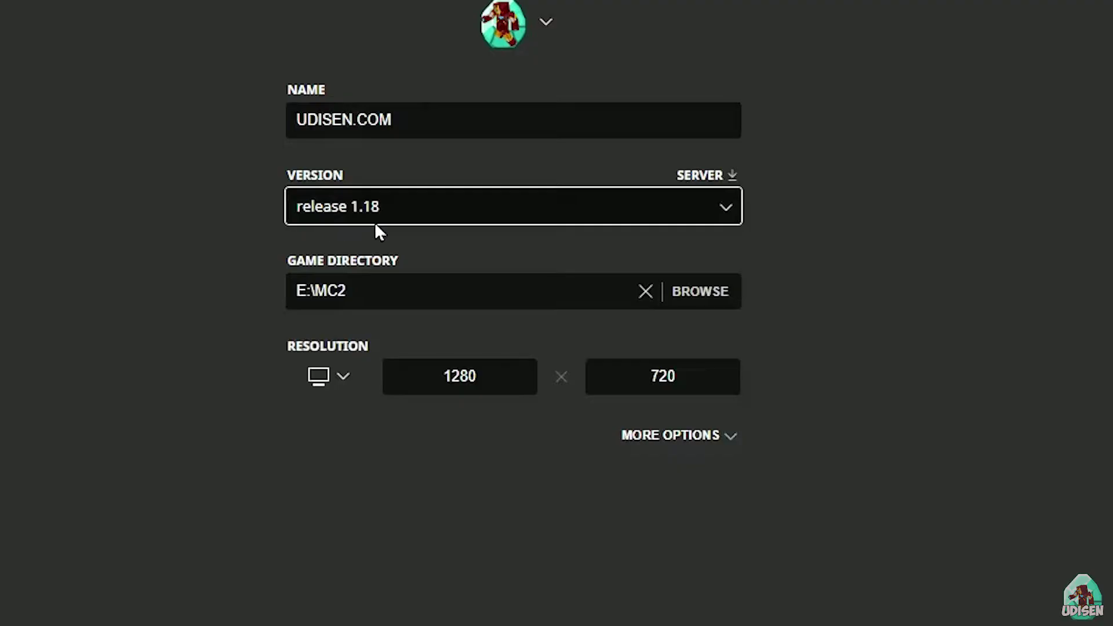
Step: Try release 1.16.5-forge-36.2.8 and pending 1.18_experimental-snapshot-4 as the installation's version
left_click(394, 207)
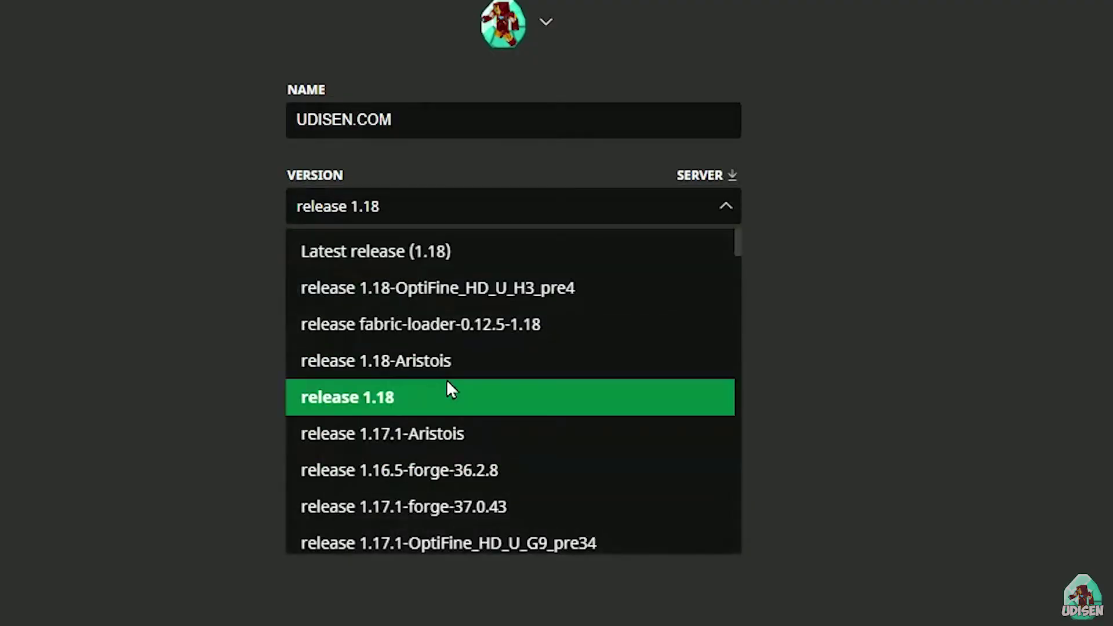
scroll(487, 331, "down", 3)
left_click(492, 325)
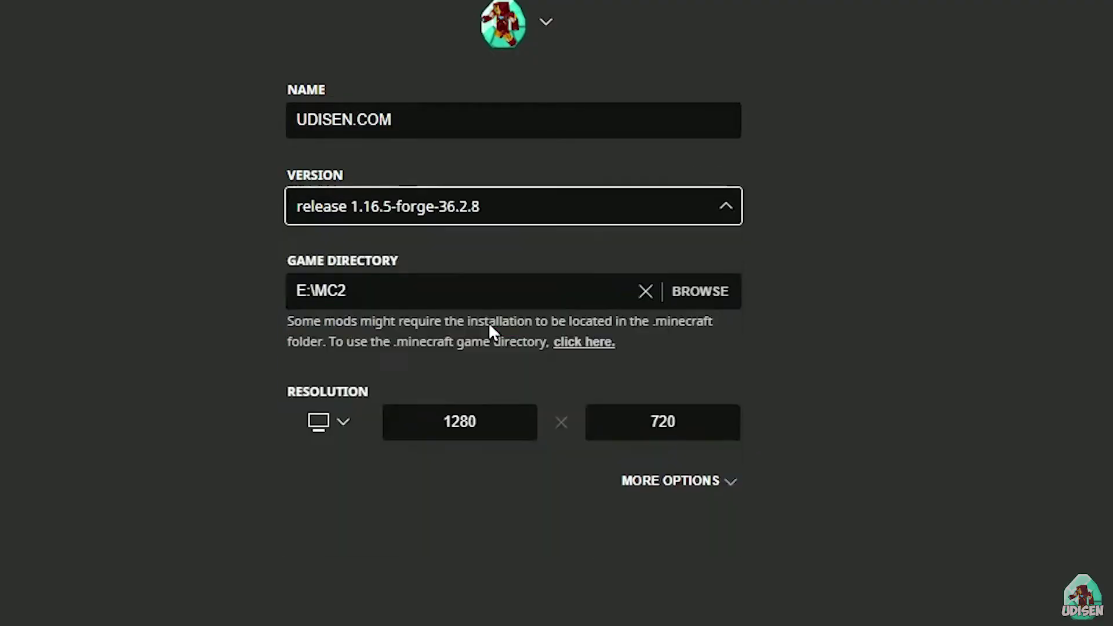
left_click(460, 220)
scroll(446, 374, "down", 5)
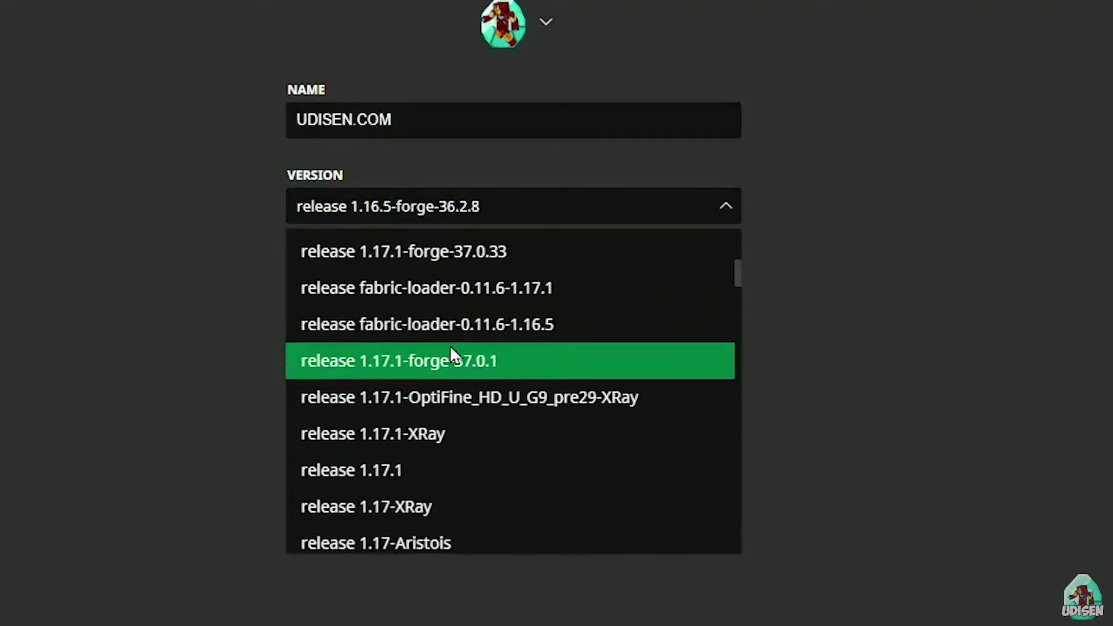
scroll(461, 365, "up", 3)
left_click(474, 383)
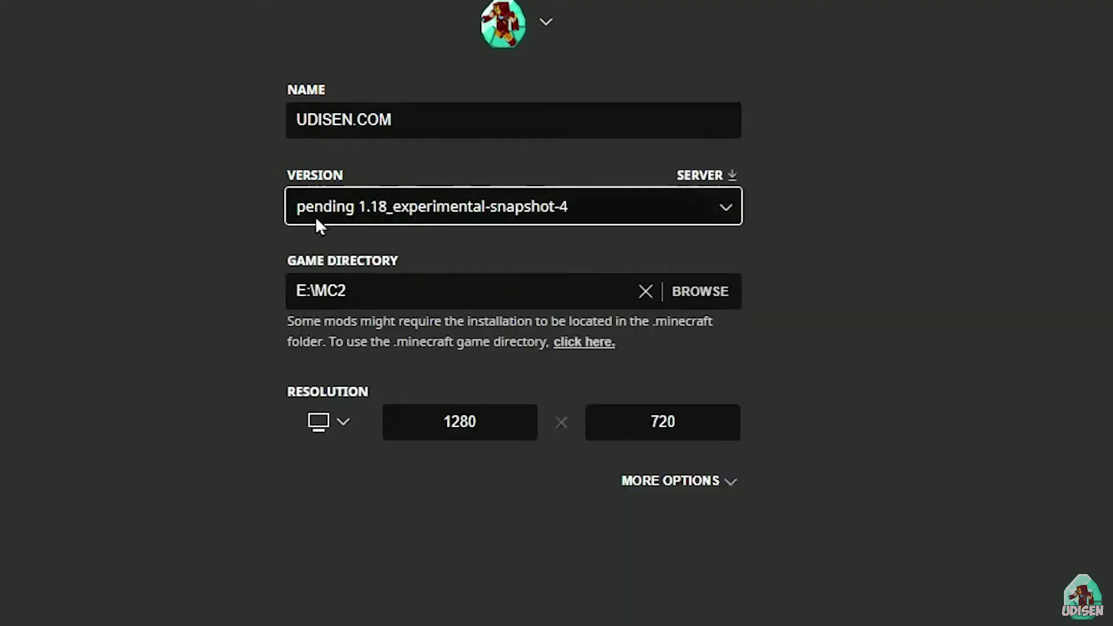
Step: Save the UDISEN.COM installation with its version set to release 1.18 and launch it
left_click(566, 211)
scroll(516, 342, "up", 3)
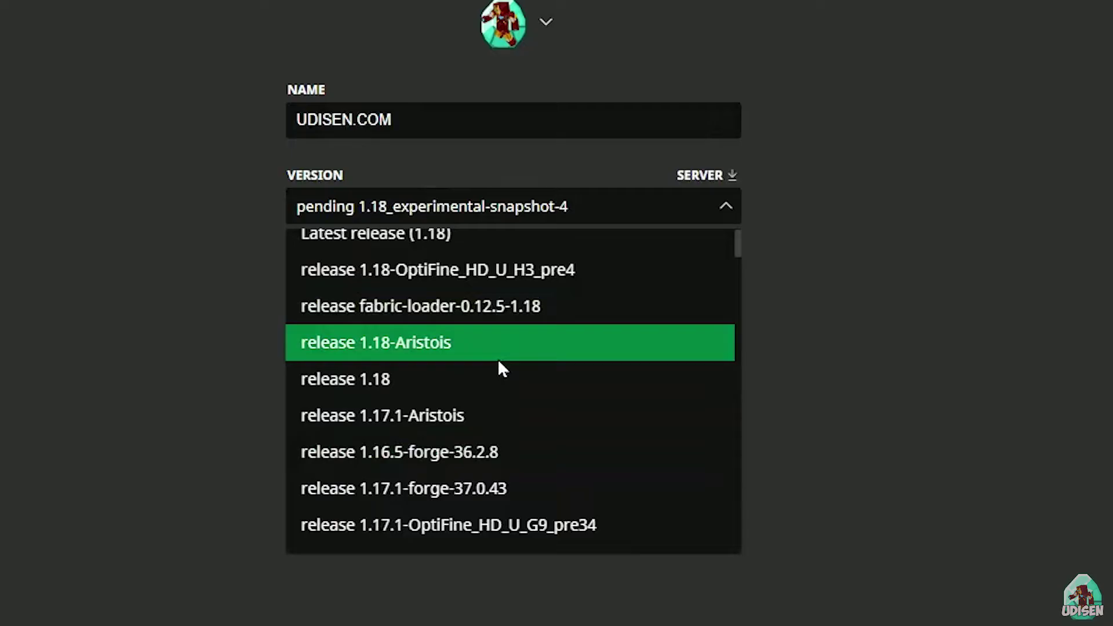
left_click(494, 370)
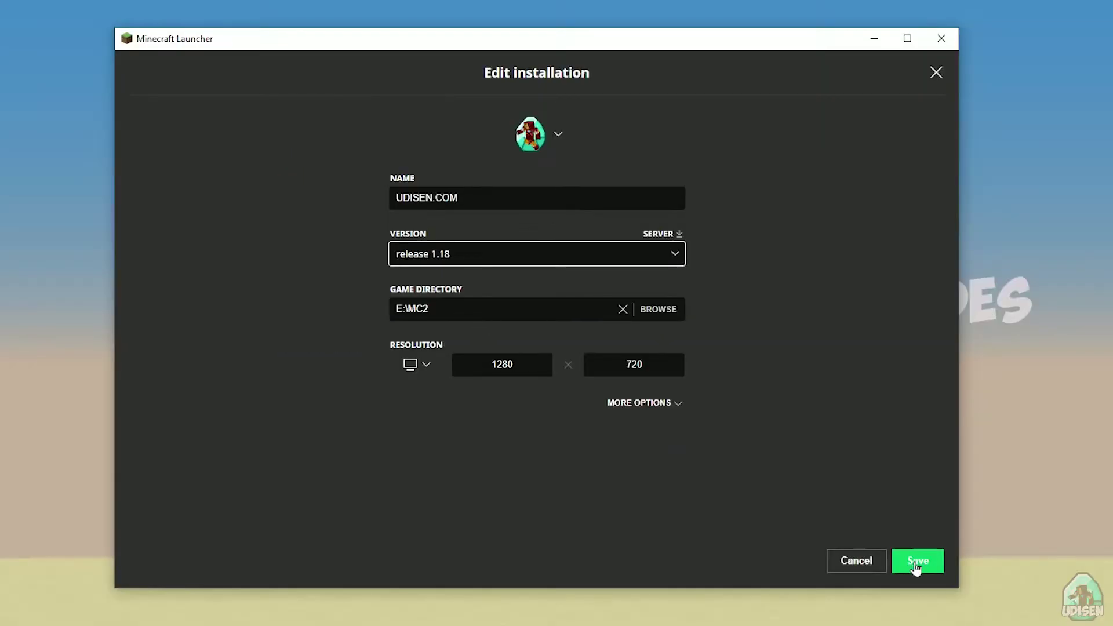
left_click(916, 564)
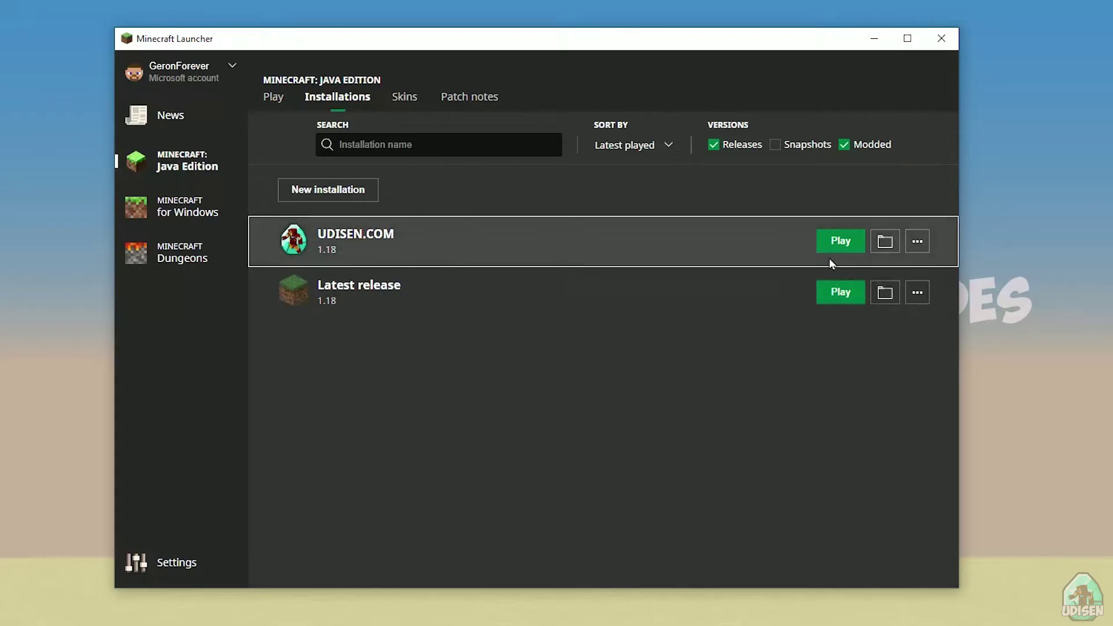
left_click(839, 241)
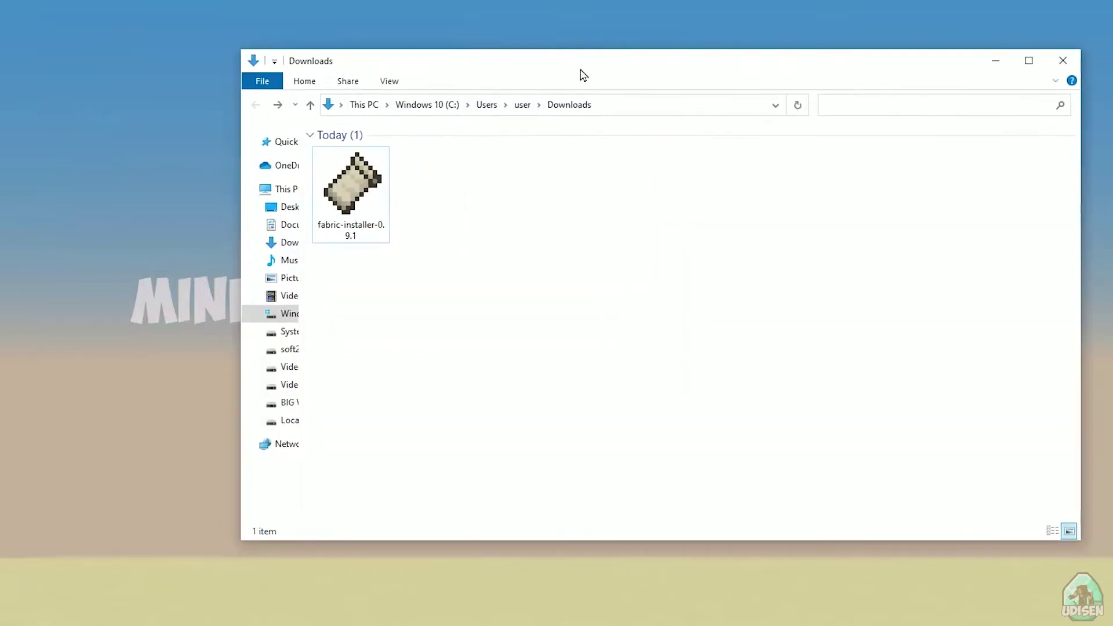
Step: Run fabric-installer-0.9.1 from the Downloads folder and compare its client and server options, ending on the client ones
double_click(364, 185)
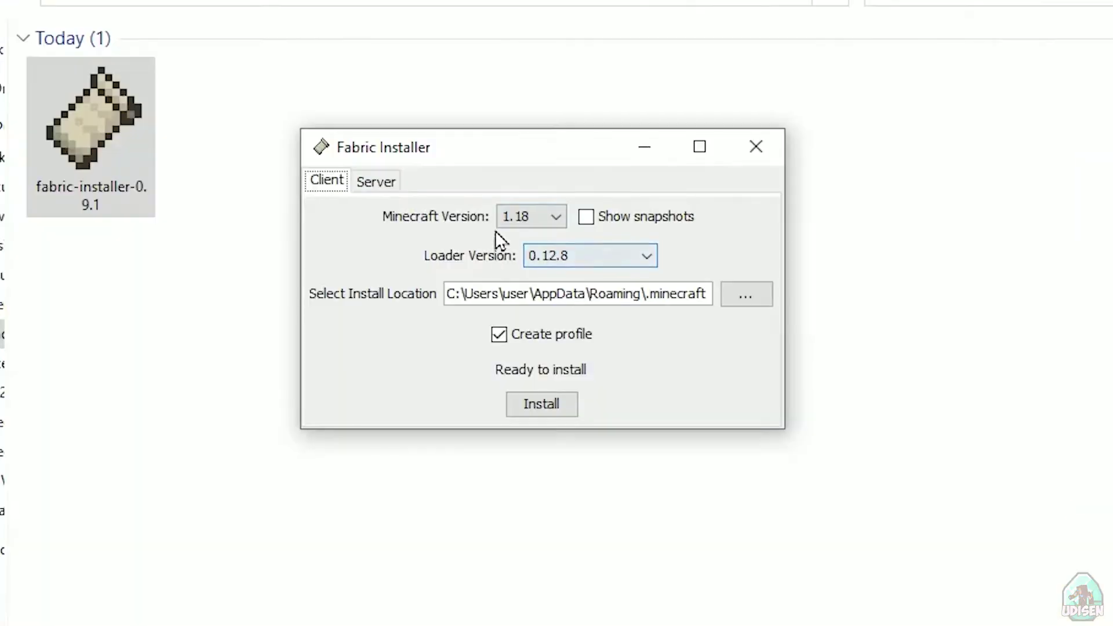
left_click(567, 287)
left_click(519, 218)
left_click(360, 183)
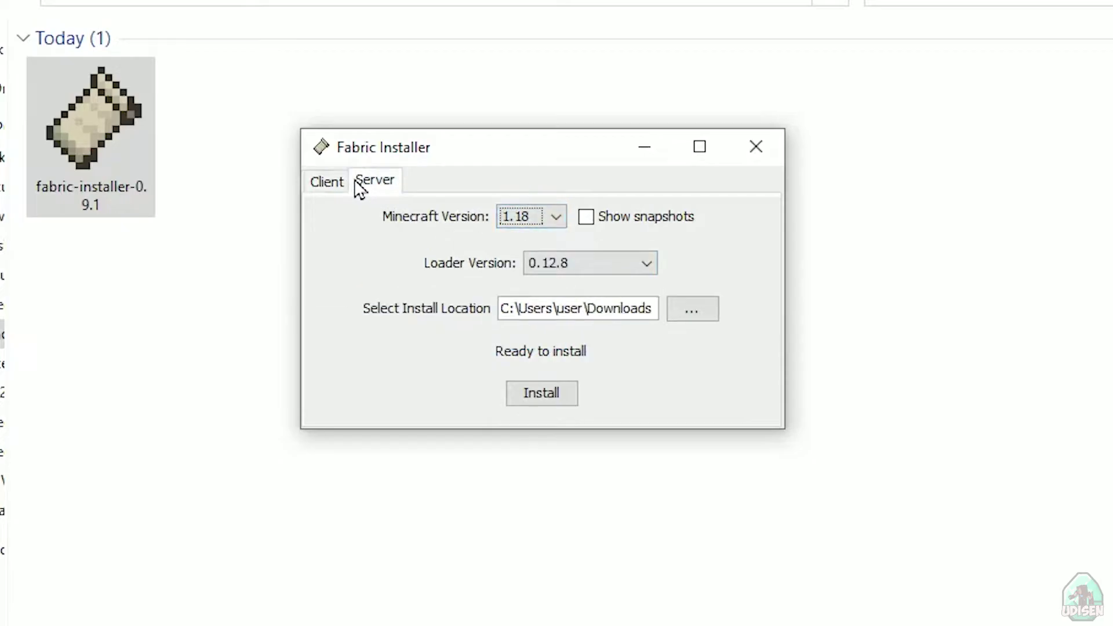
left_click(342, 186)
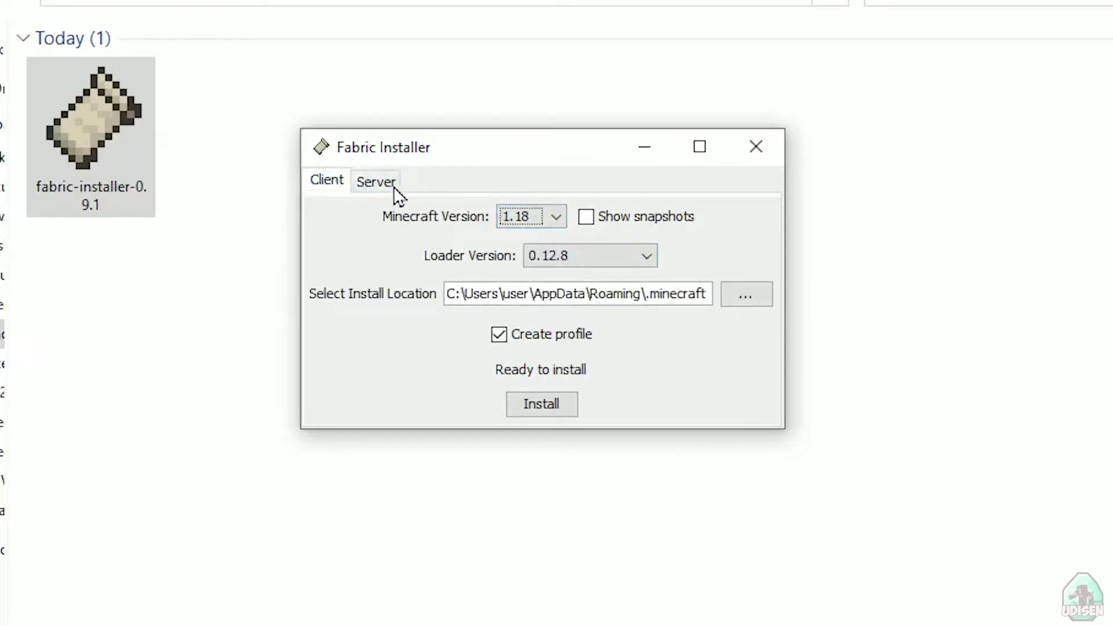
left_click(393, 188)
left_click(341, 186)
Step: Examine the loader versions and Minecraft versions offered for the client installation
left_click(573, 257)
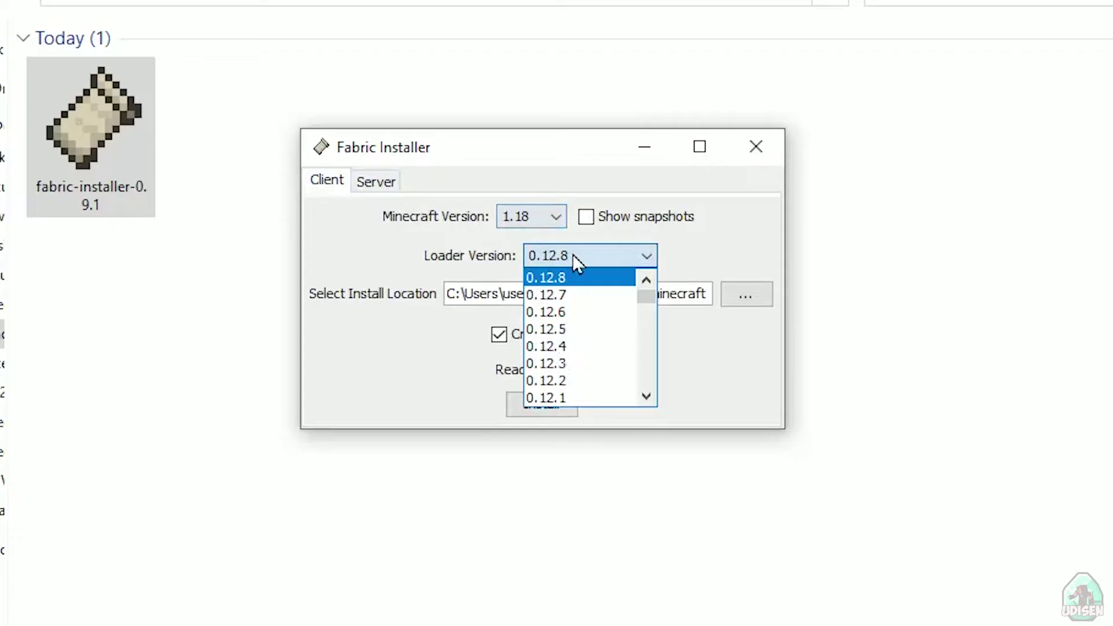
left_click(443, 253)
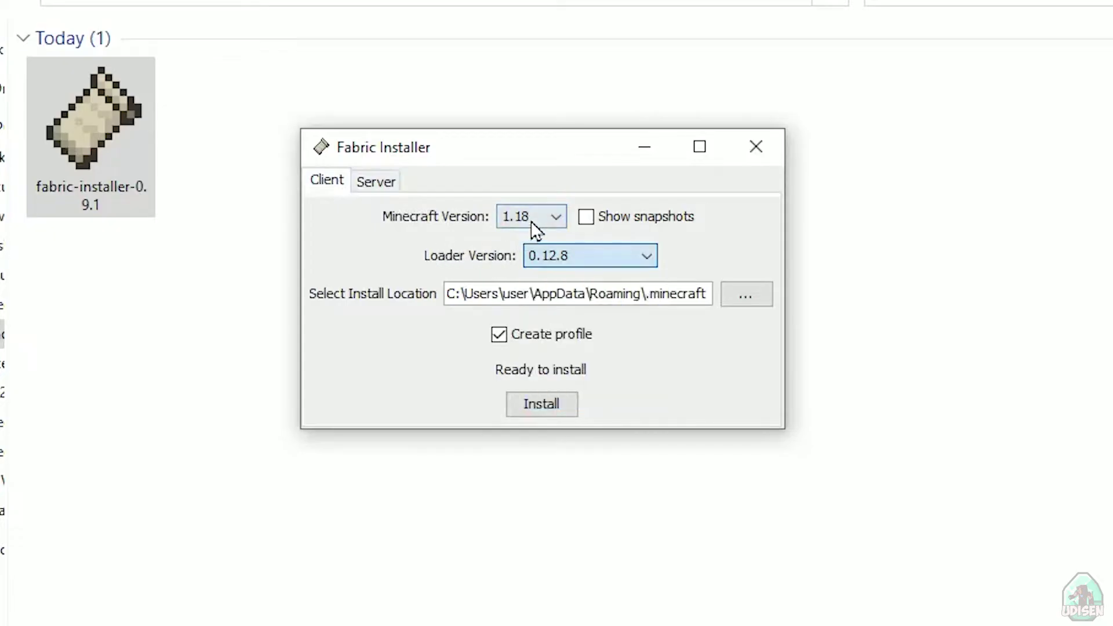
left_click(530, 218)
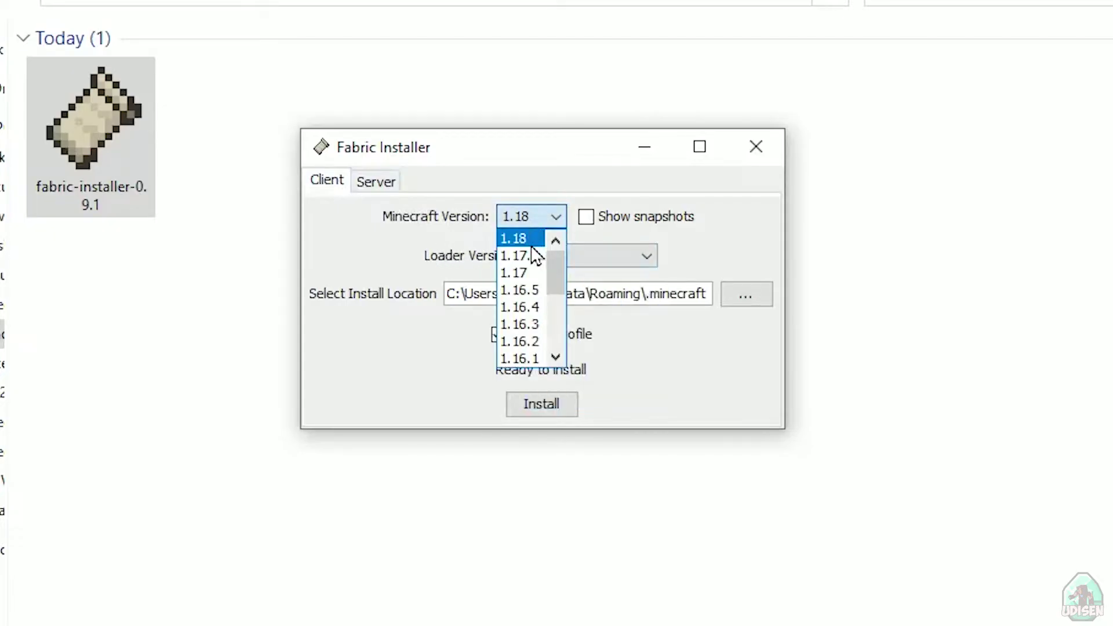
left_click(520, 238)
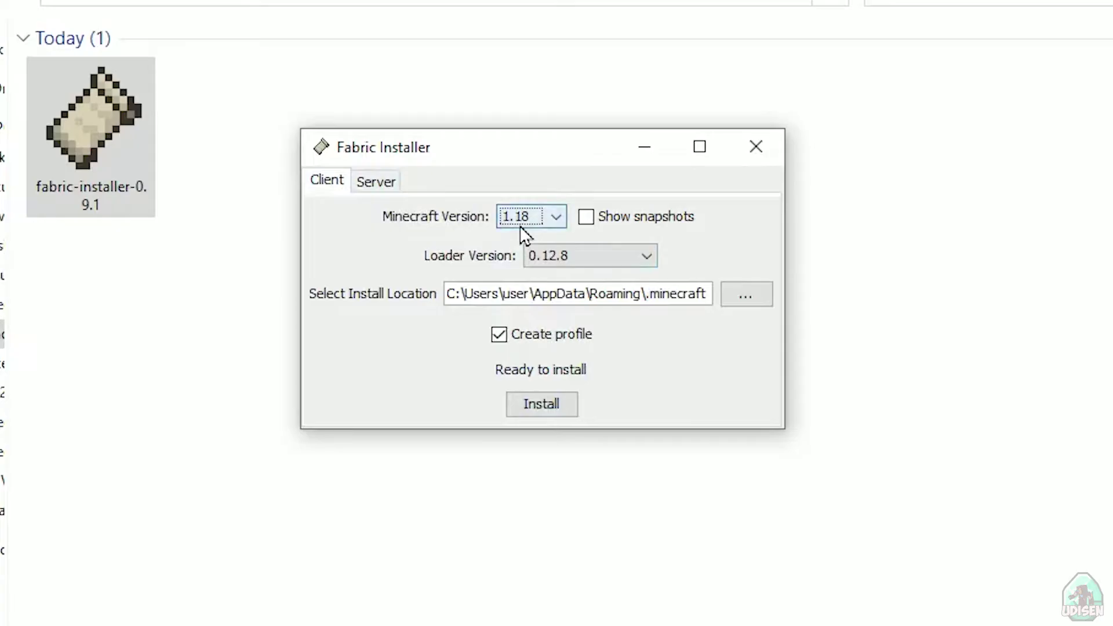
left_click(518, 217)
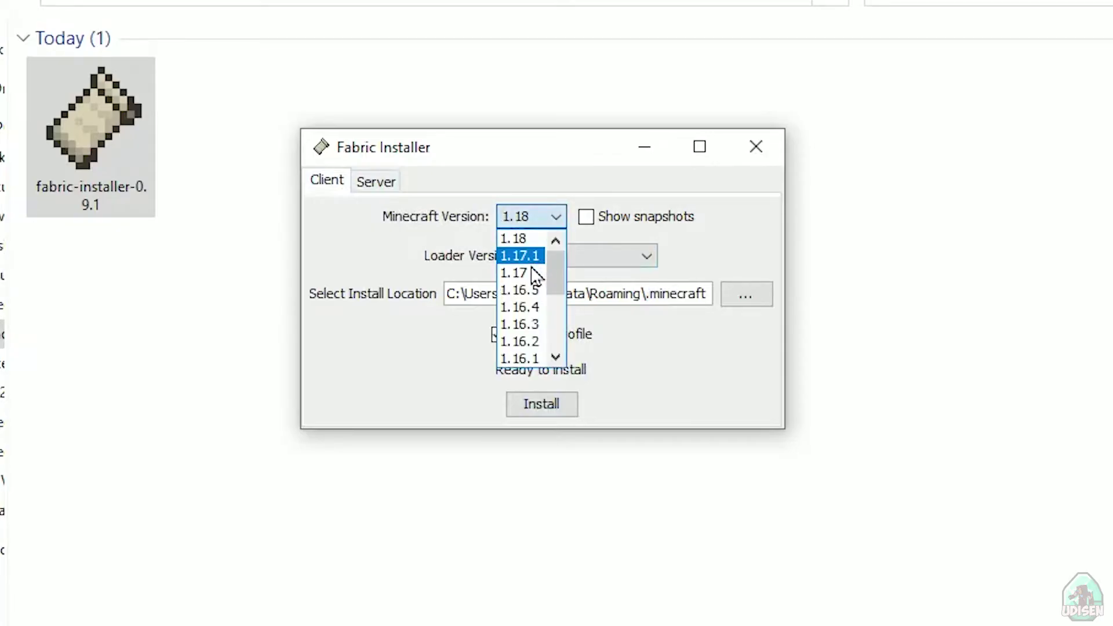
scroll(532, 298, "down", 3)
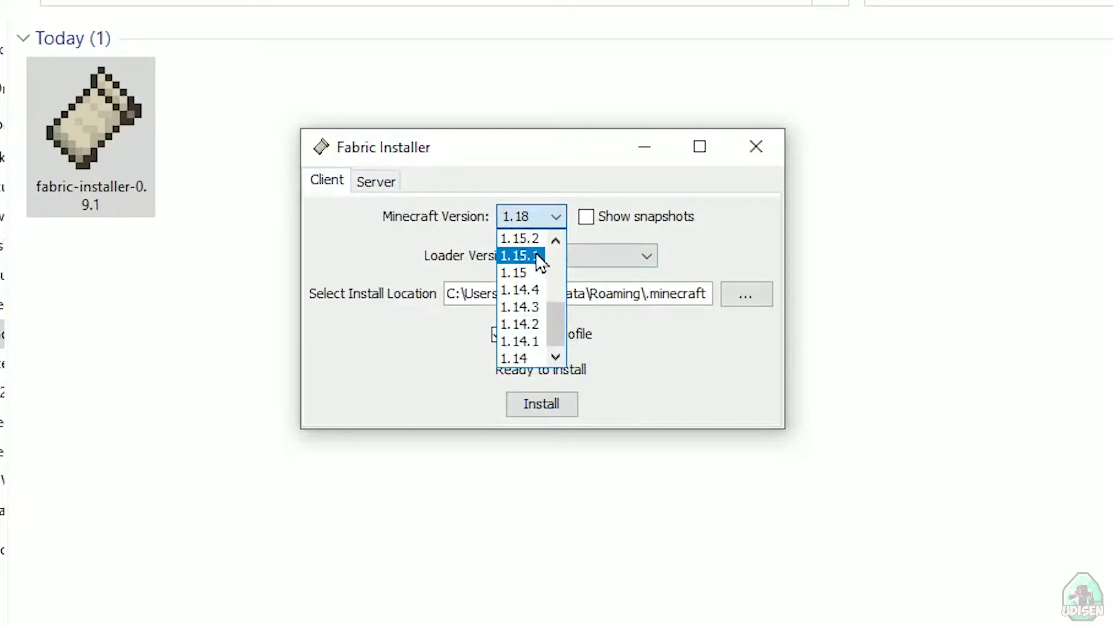
scroll(536, 257, "up", 3)
key("Escape")
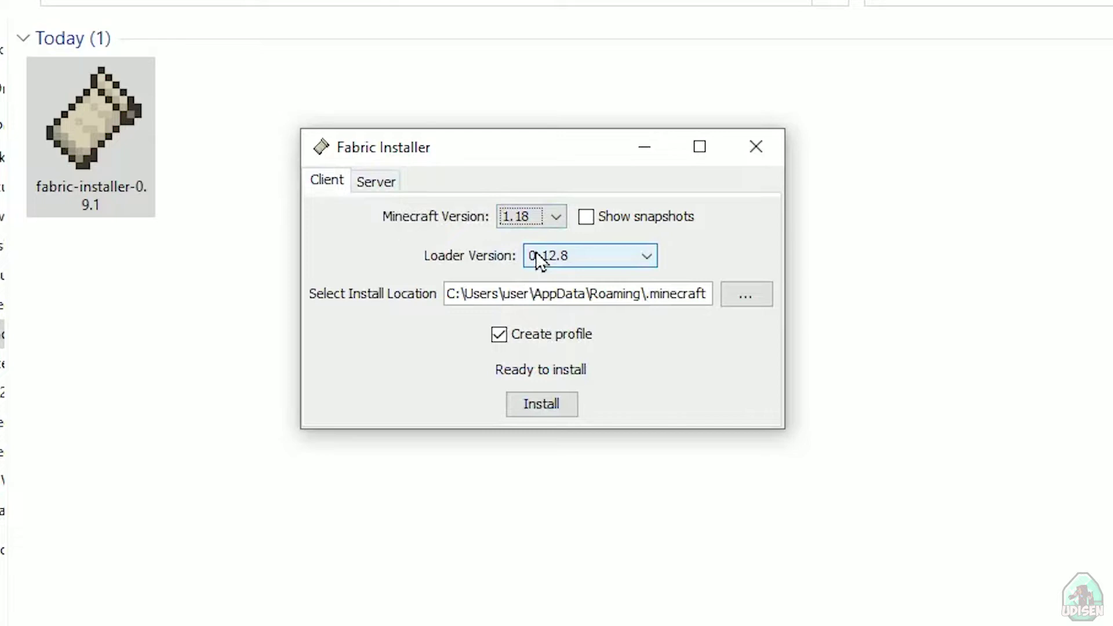
Step: Install the Fabric client with loader 0.12.8 for Minecraft 1.18 in the .minecraft folder and dismiss the completion message
left_click(531, 405)
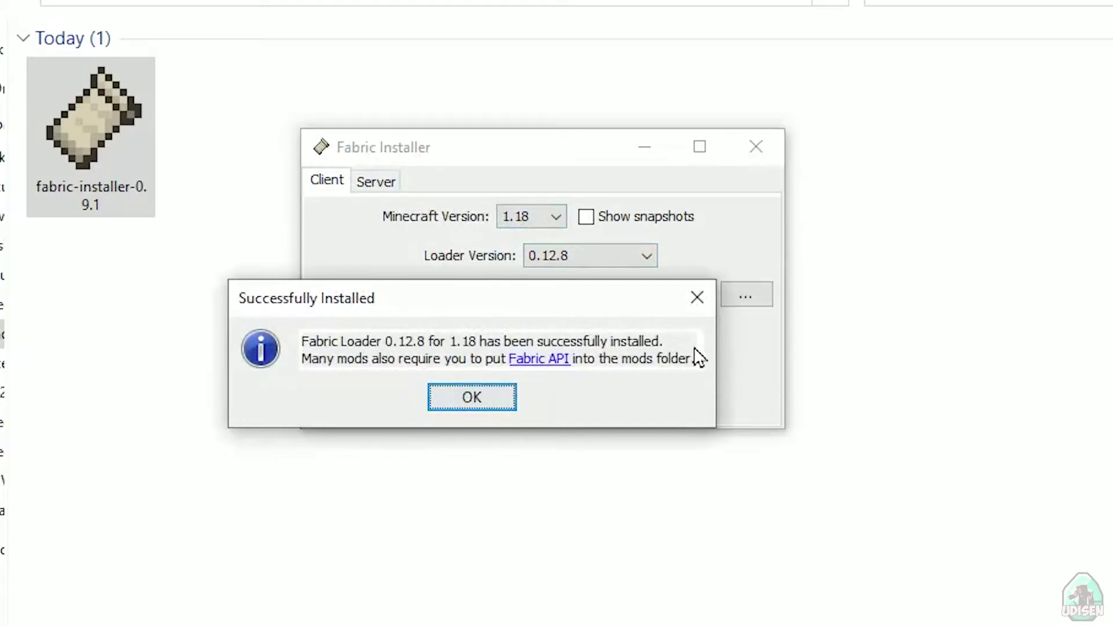
left_click(471, 400)
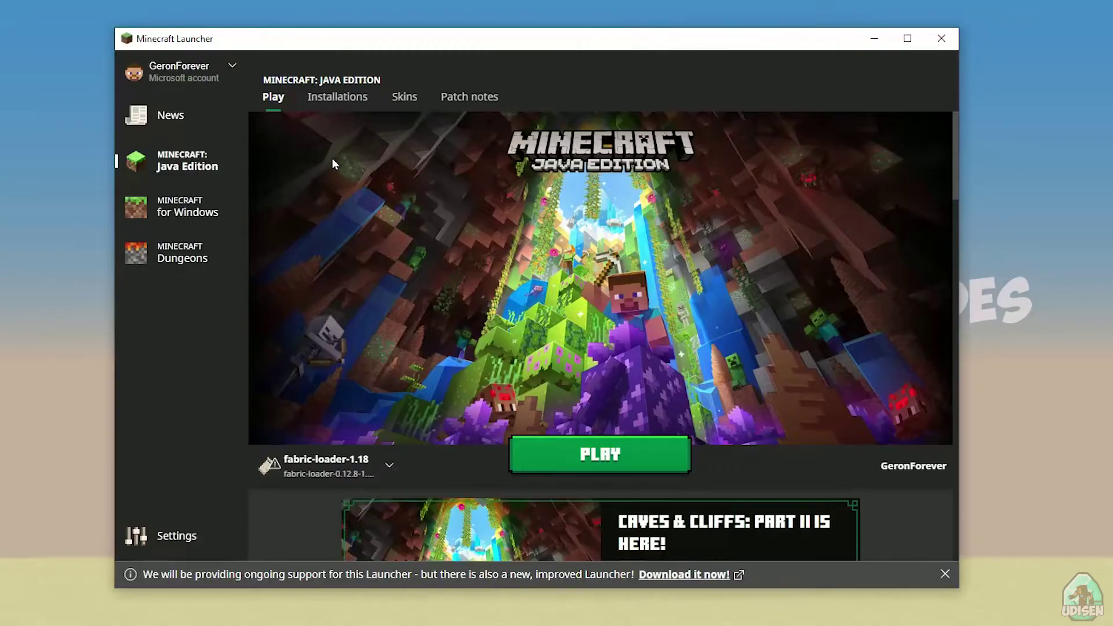
Step: In the Minecraft Launcher, set the fabric-loader-1.18 installation's resolution to 1280 x 720 and save it
left_click(339, 100)
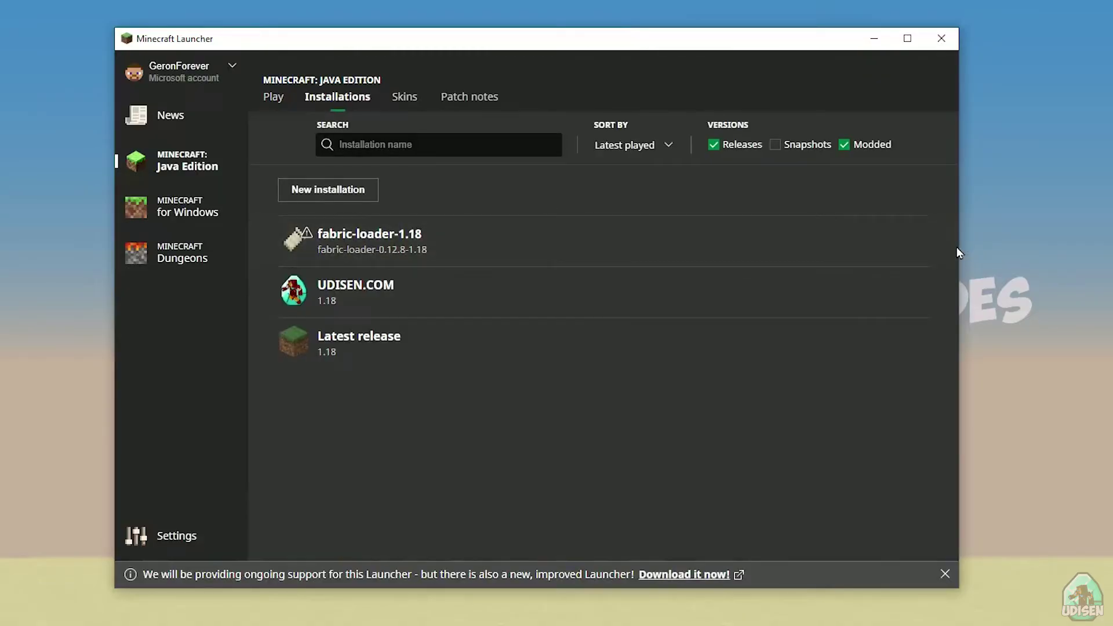
left_click(611, 246)
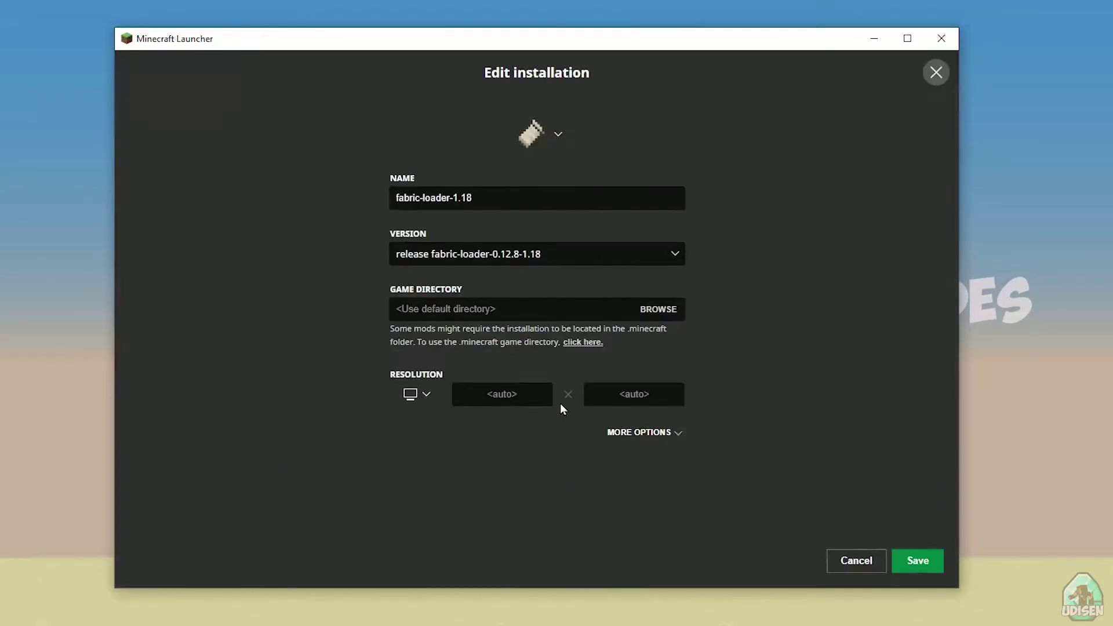
left_click(521, 398)
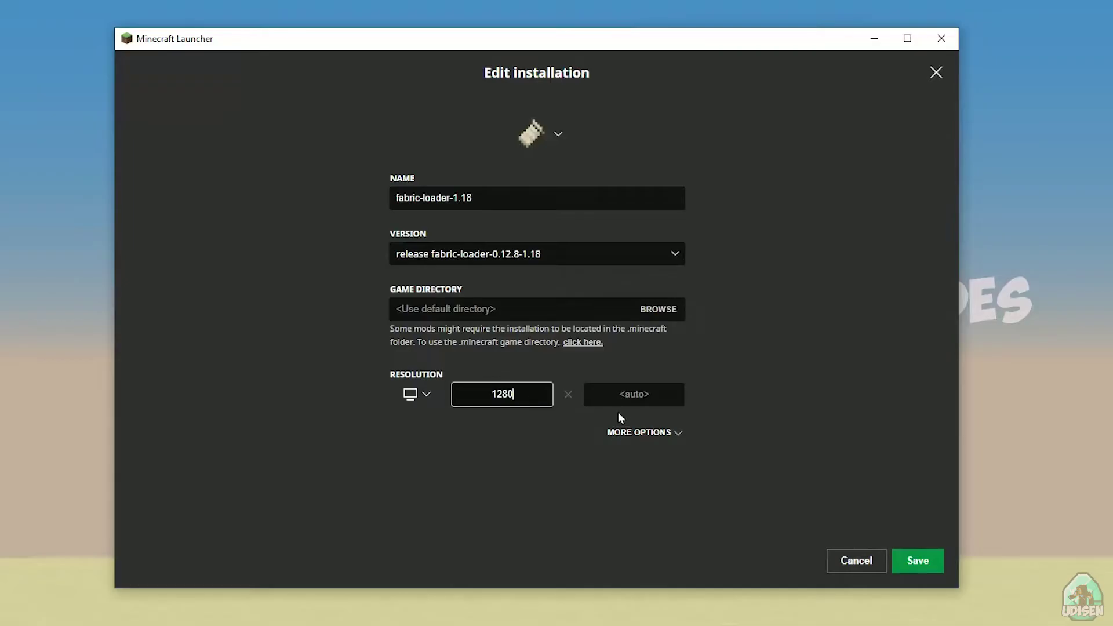
left_click(636, 395)
type("720")
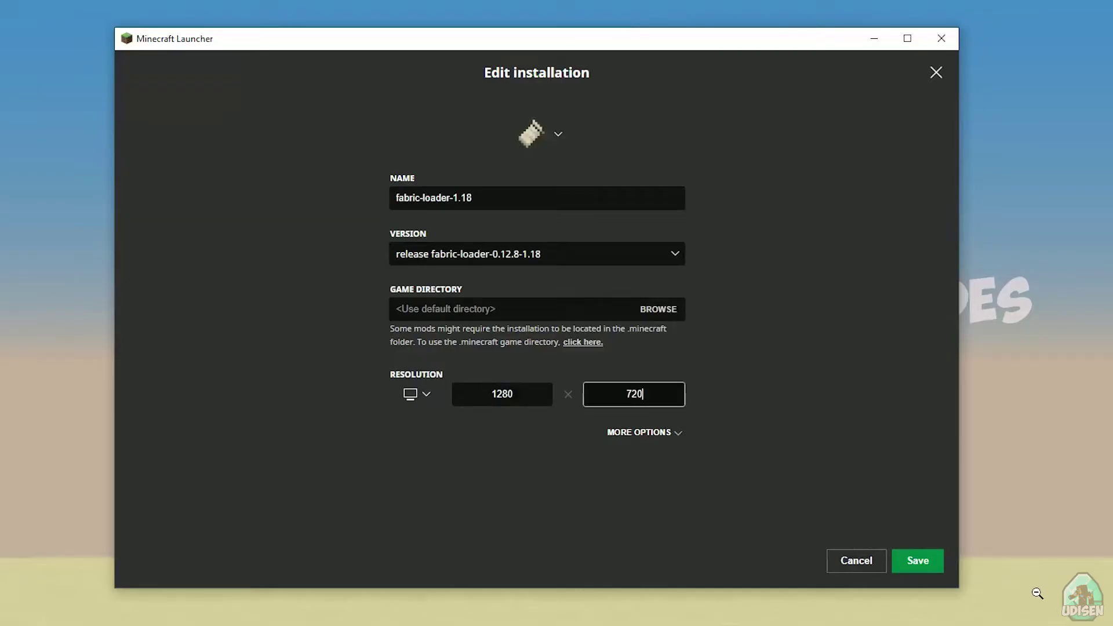
left_click(918, 561)
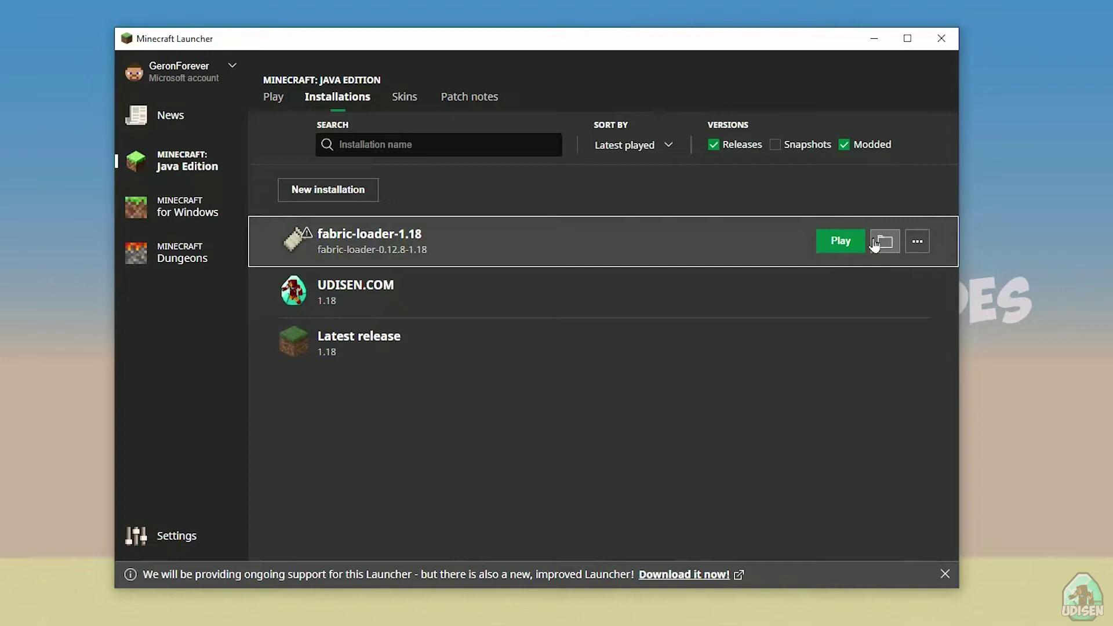
Step: Open the game folder of the fabric-loader-1.18 installation
left_click(876, 242)
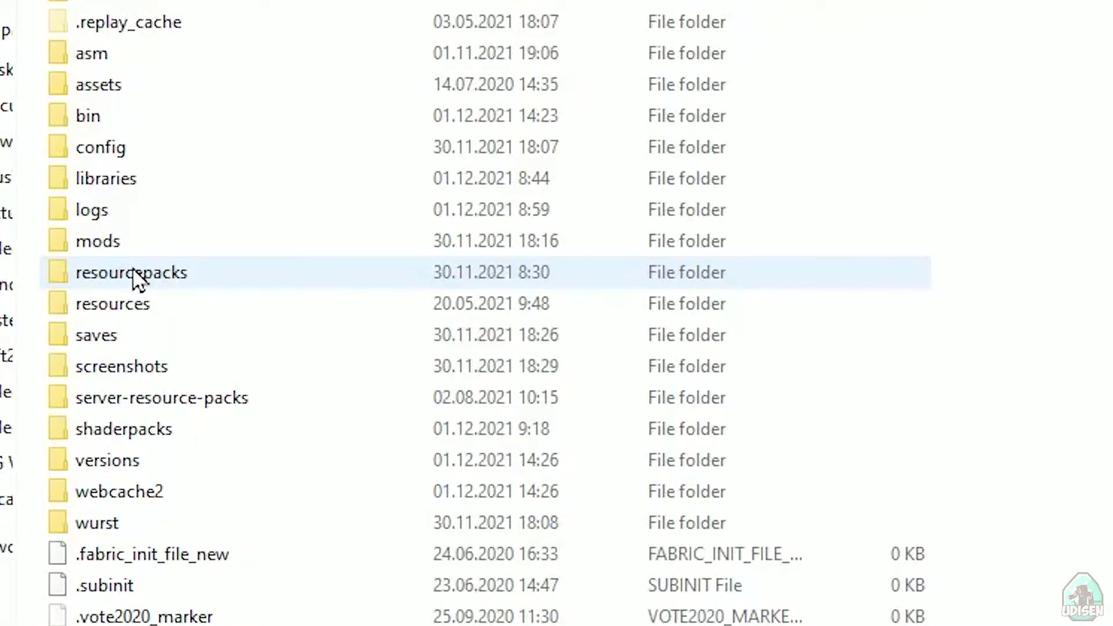
Step: Open the mods folder inside .minecraft and shift its window aside
mouse_move(91, 278)
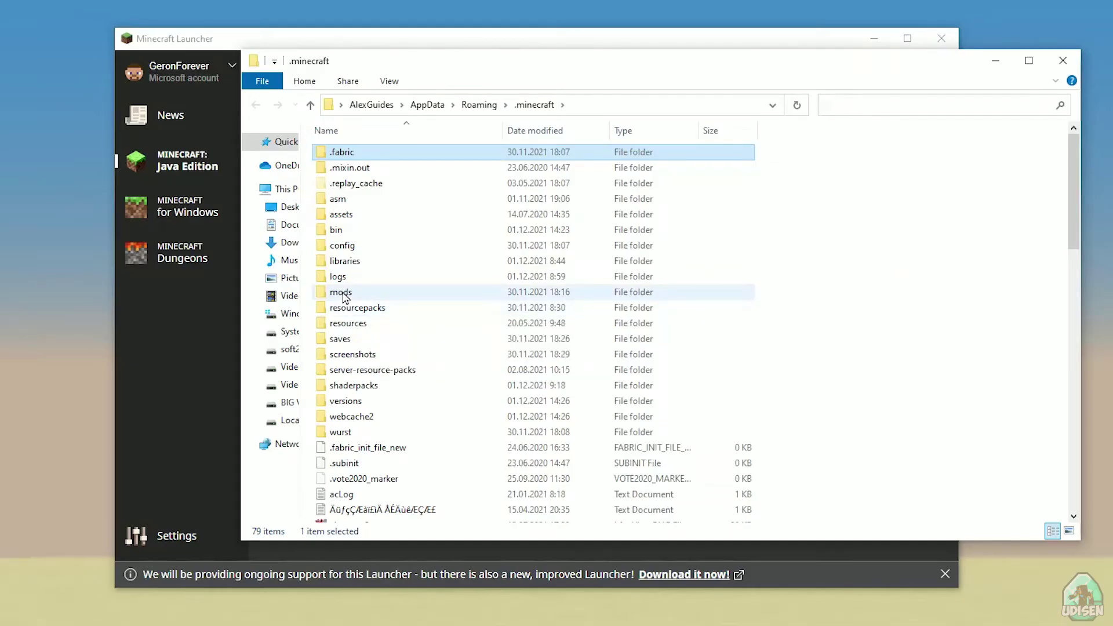
double_click(344, 294)
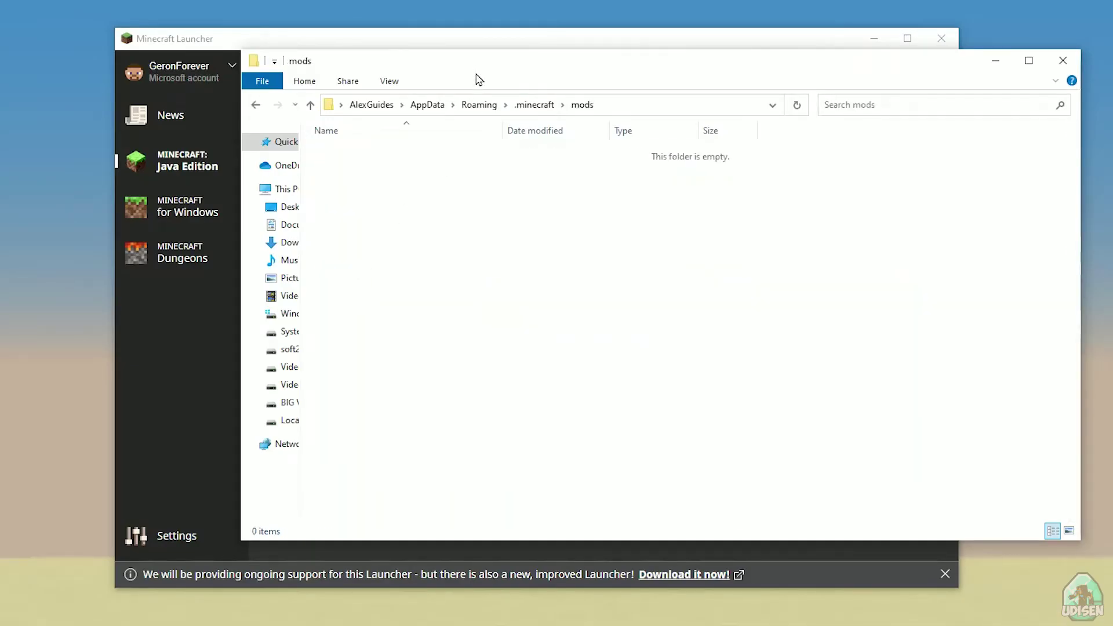
left_click_drag(477, 74, 268, 43)
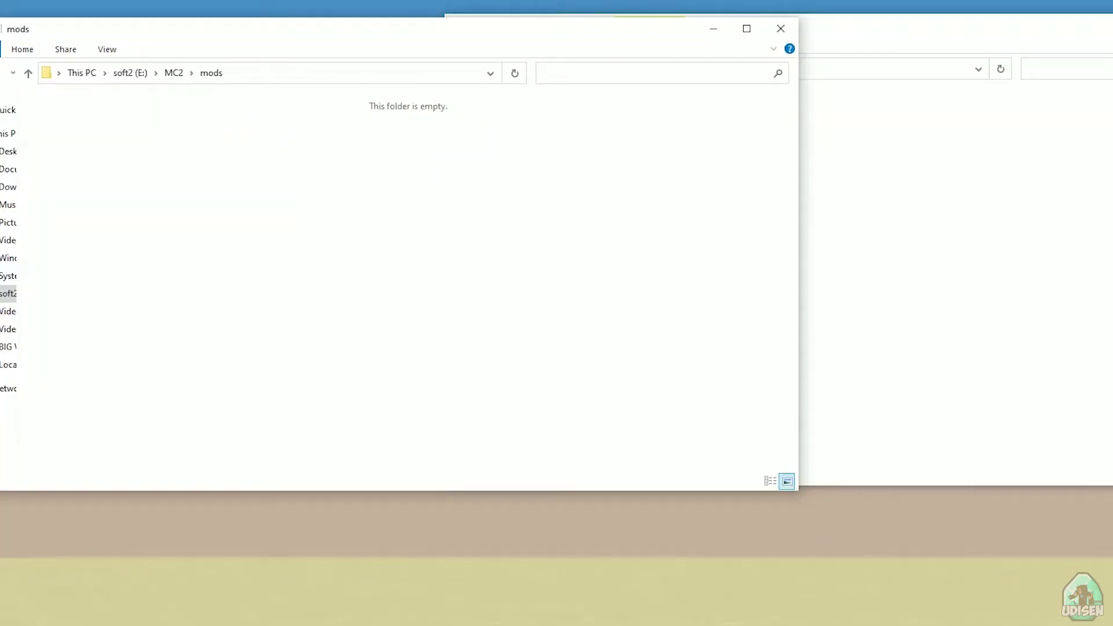
Step: Transfer the fabric-api-0.45.2+1.18 and identity mod files from the MSI DRIVERS folder into the MC2 mods folder and put that window away
key("alt+Tab")
left_click(661, 160)
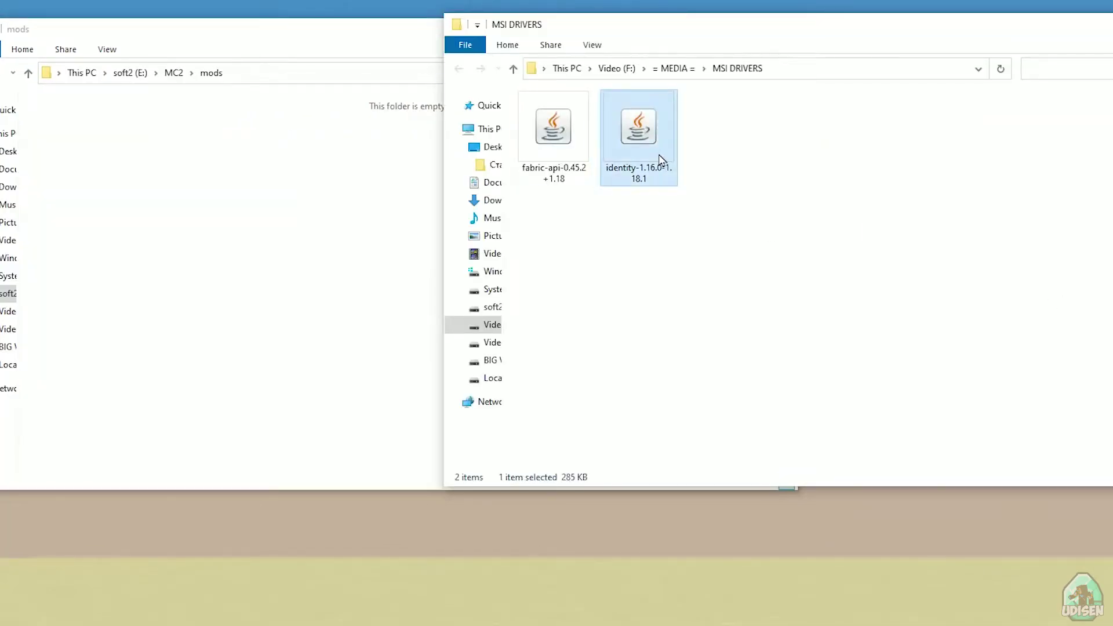
key("ctrl+a")
left_click_drag(567, 149, 126, 137)
left_click(713, 29)
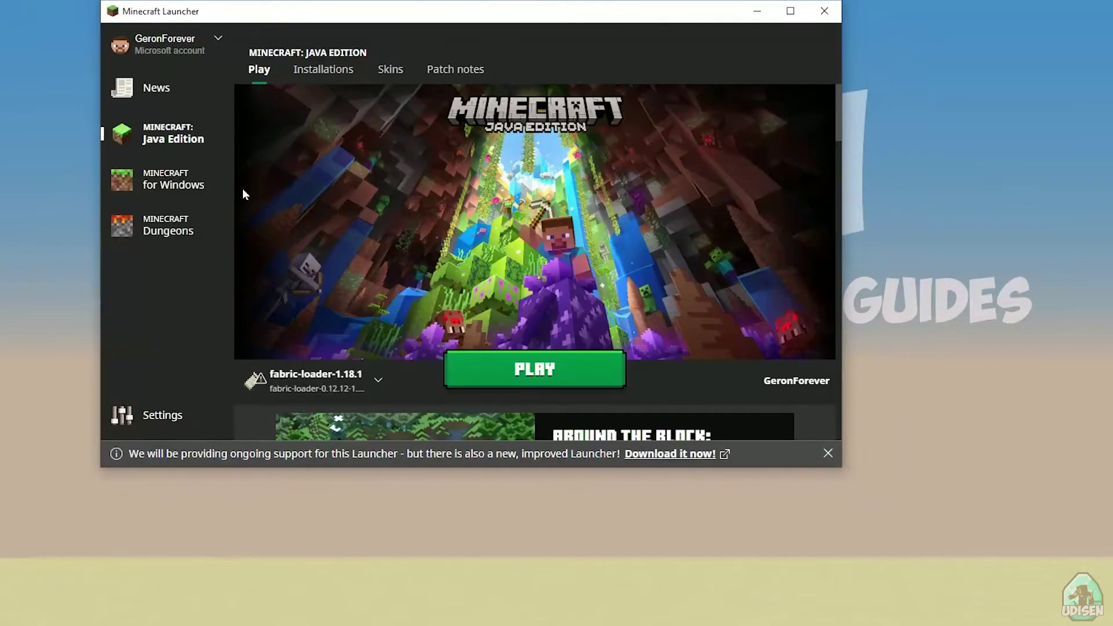
Step: List the launcher's installations in an enlarged window, check the fabric-loader-1.18.1 settings without saving, and keep modded versions included
left_click(316, 77)
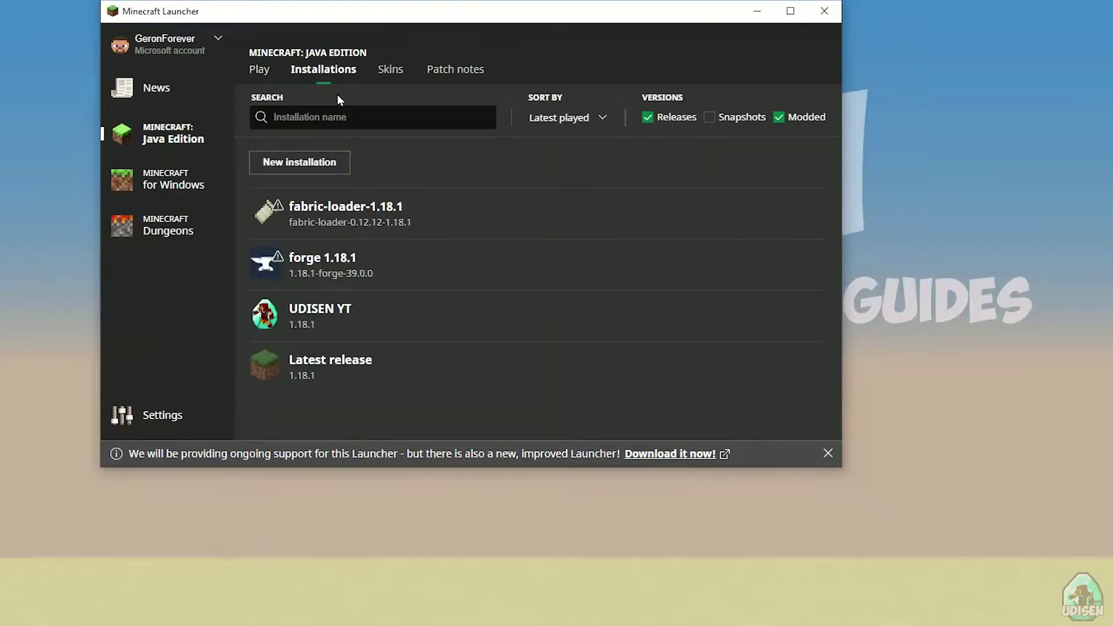
left_click_drag(843, 468, 995, 594)
left_click(499, 231)
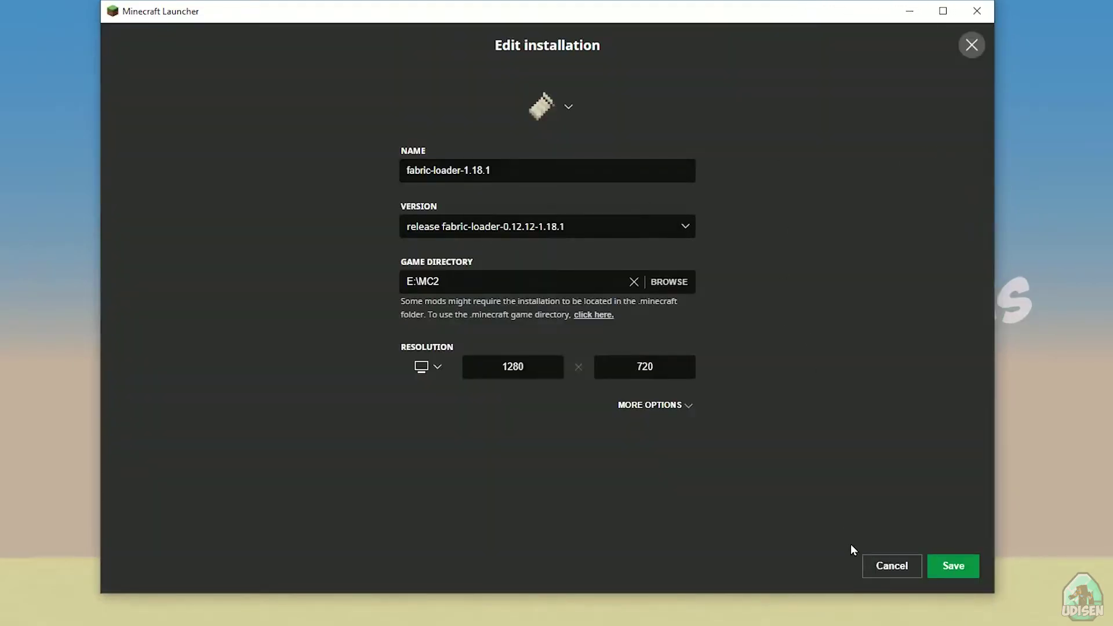
left_click(888, 565)
left_click(854, 117)
left_click(853, 120)
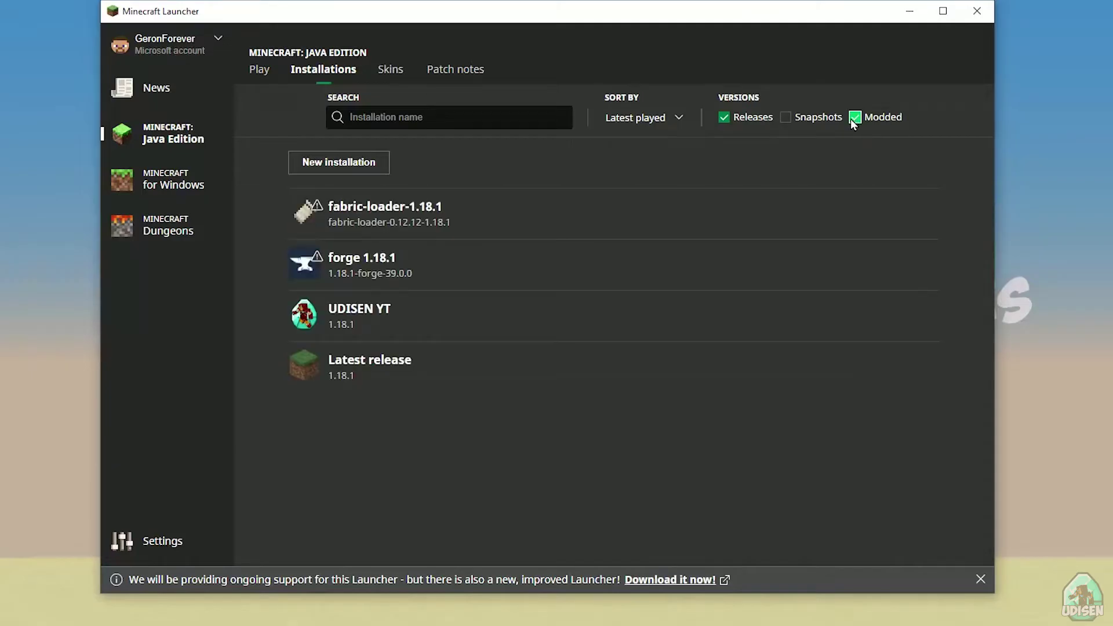
Step: Open the fabric-loader-1.18.1 installation for editing
left_click(601, 210)
left_click(506, 169)
left_click(399, 204)
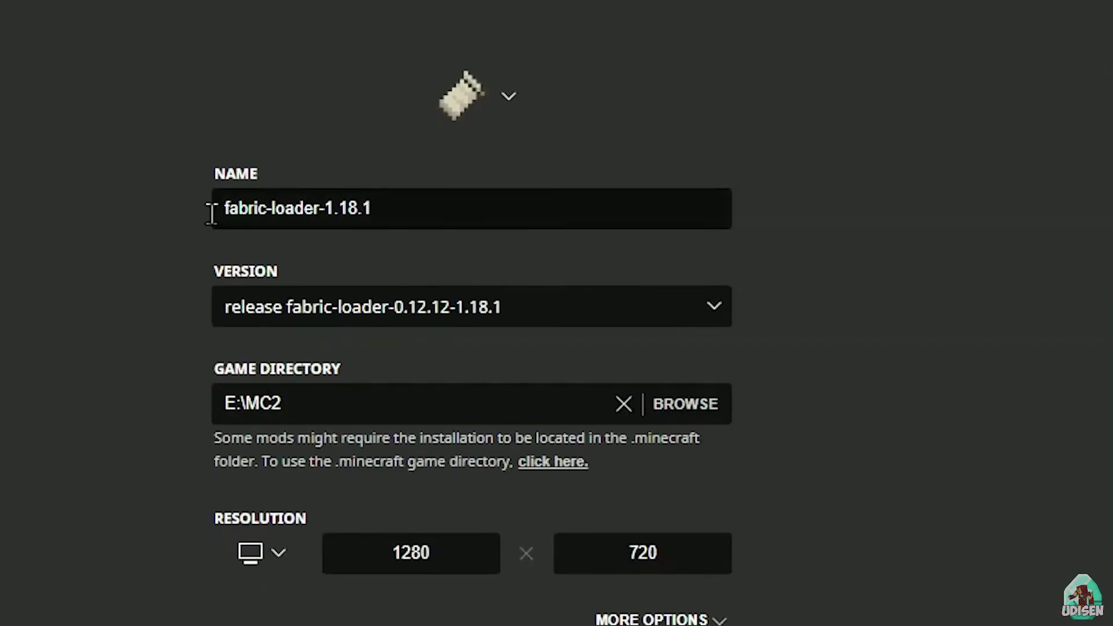
Step: Try the installation names fabric-loader-1.18.2, fabric-loader-1.18.5 and fabric-loader-1.19, and restore the name fabric-loader-1.18.1
left_click(416, 214)
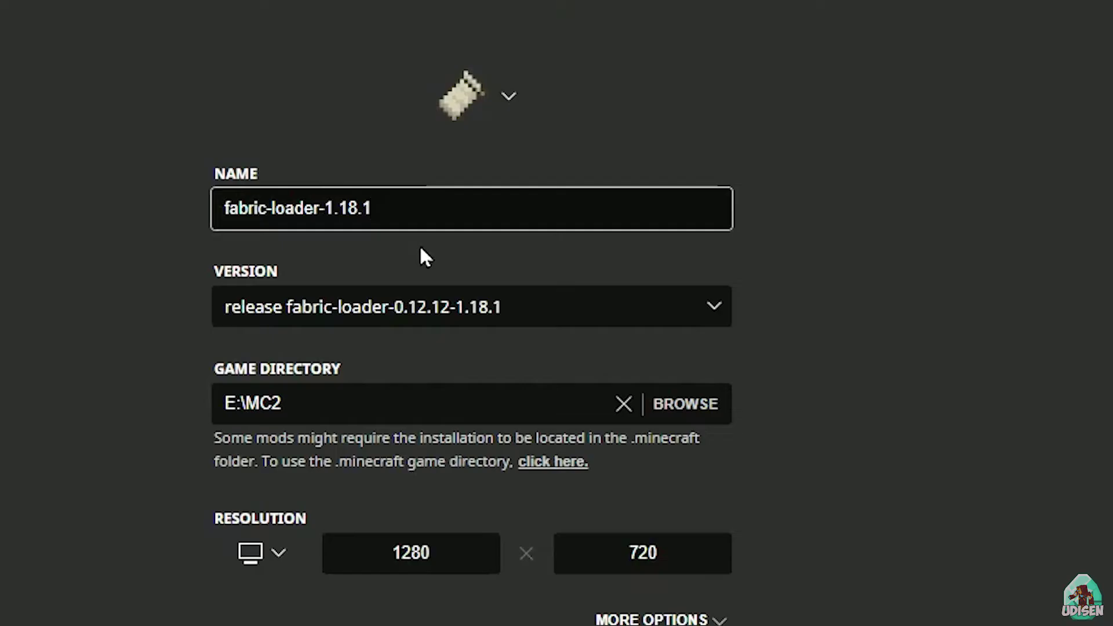
key("BackSpace")
type("2")
left_click(415, 240)
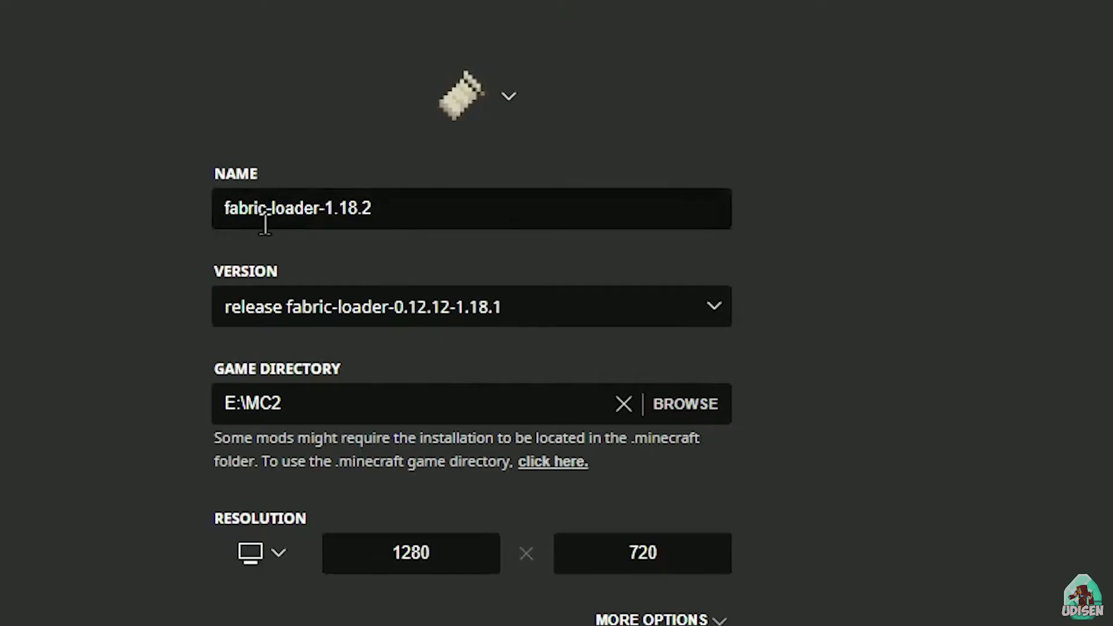
left_click(399, 201)
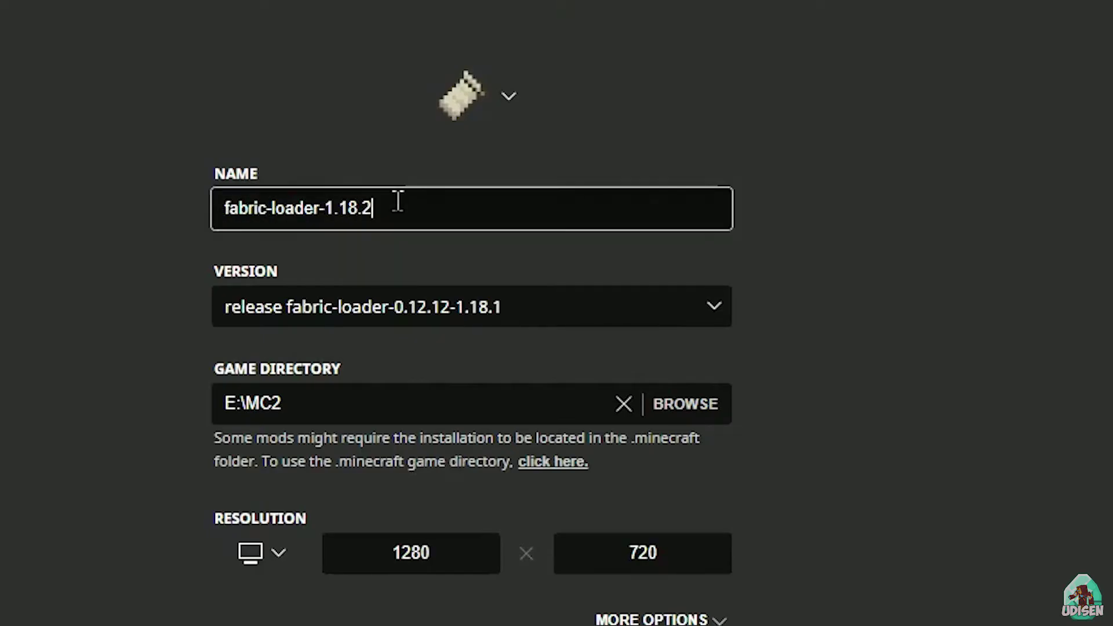
key("BackSpace")
type("5")
left_click(404, 241)
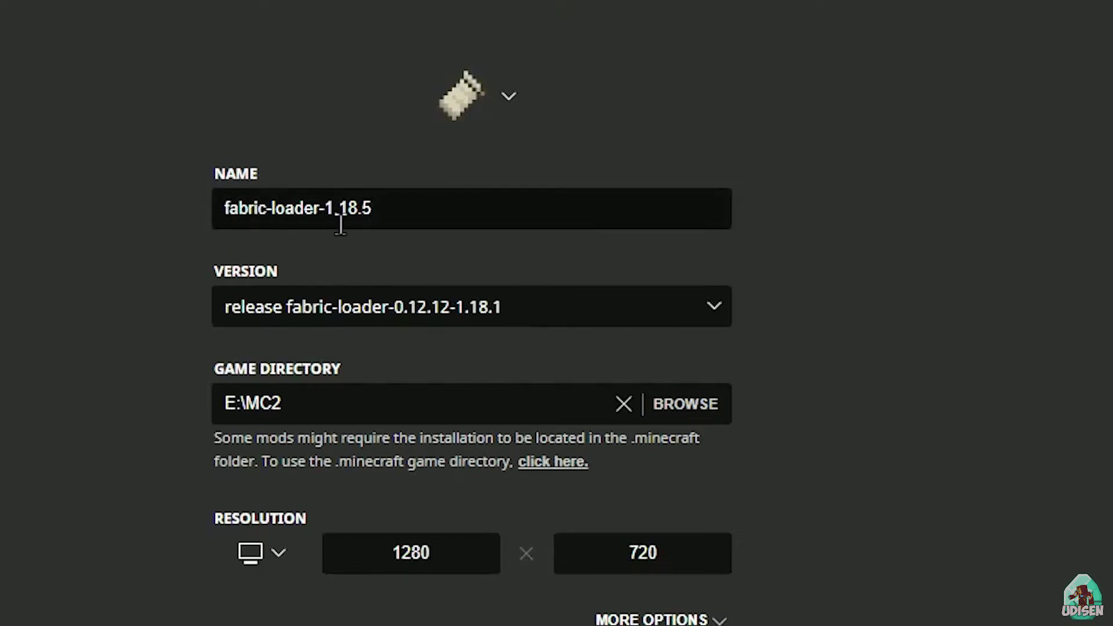
left_click(394, 208)
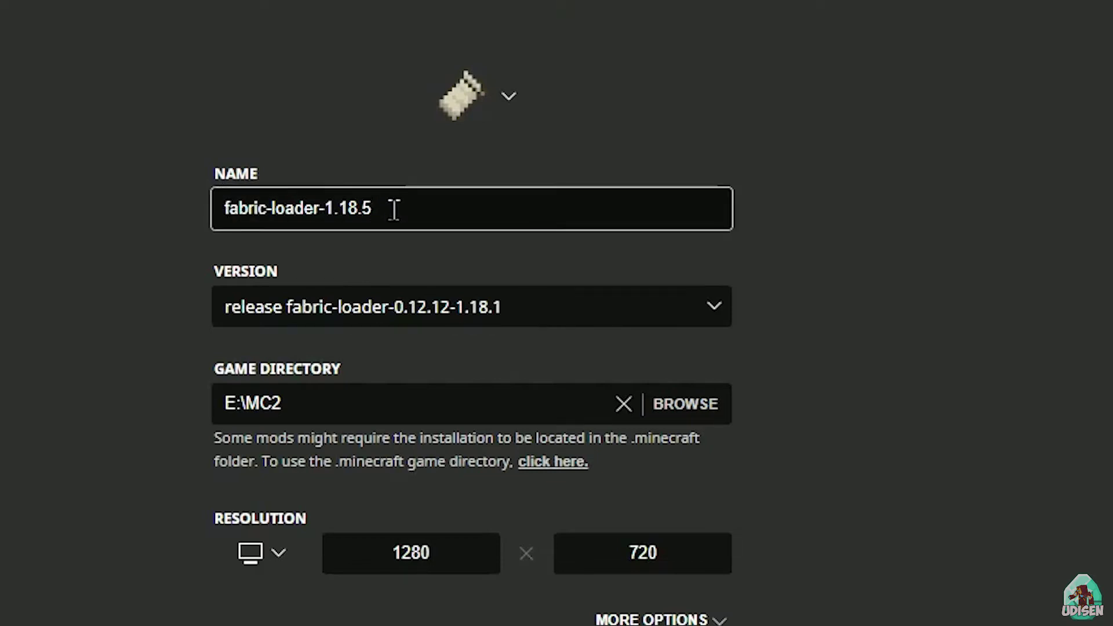
key("BackSpace")
type("9")
left_click(395, 238)
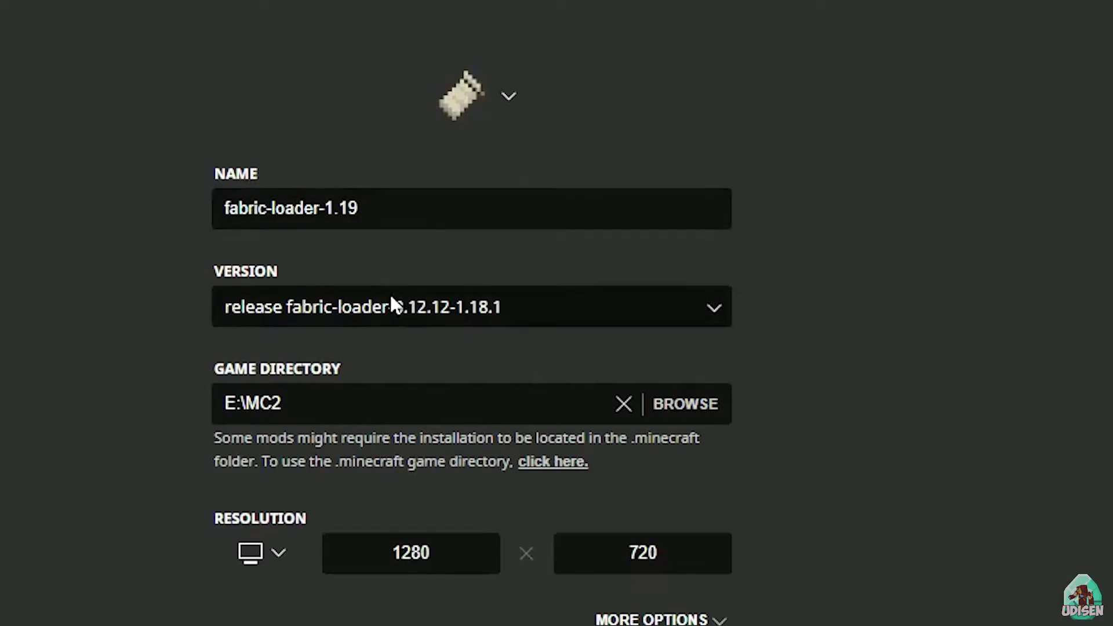
left_click(396, 207)
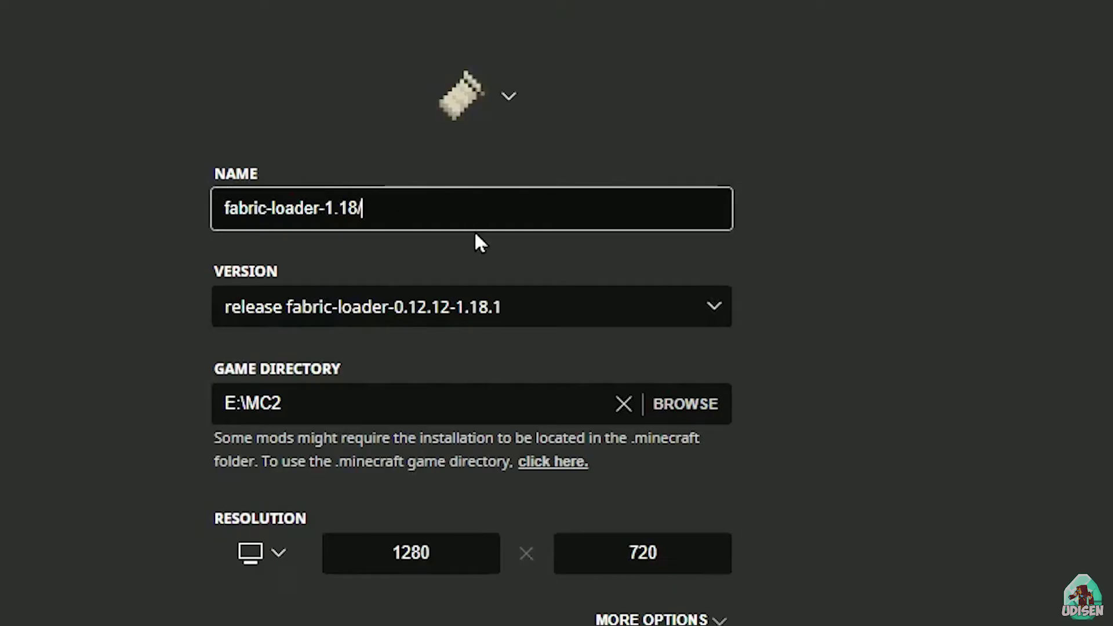
left_click(191, 288)
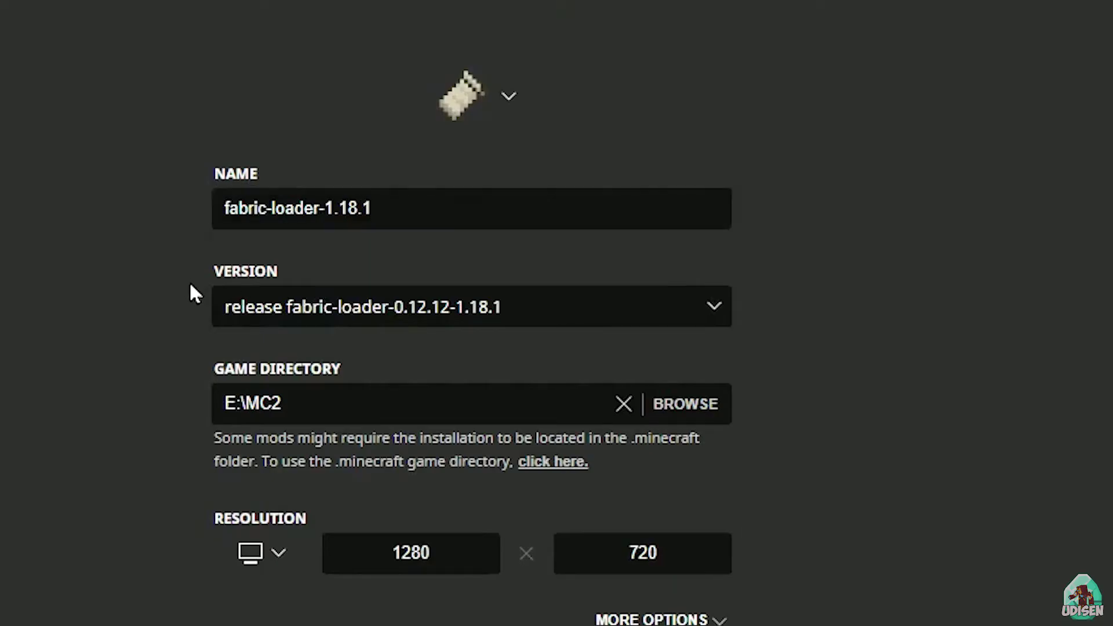
Step: Select the version release fabric-loader-0.12.12-1.18.1, save the installation and launch the game with it
left_click(282, 306)
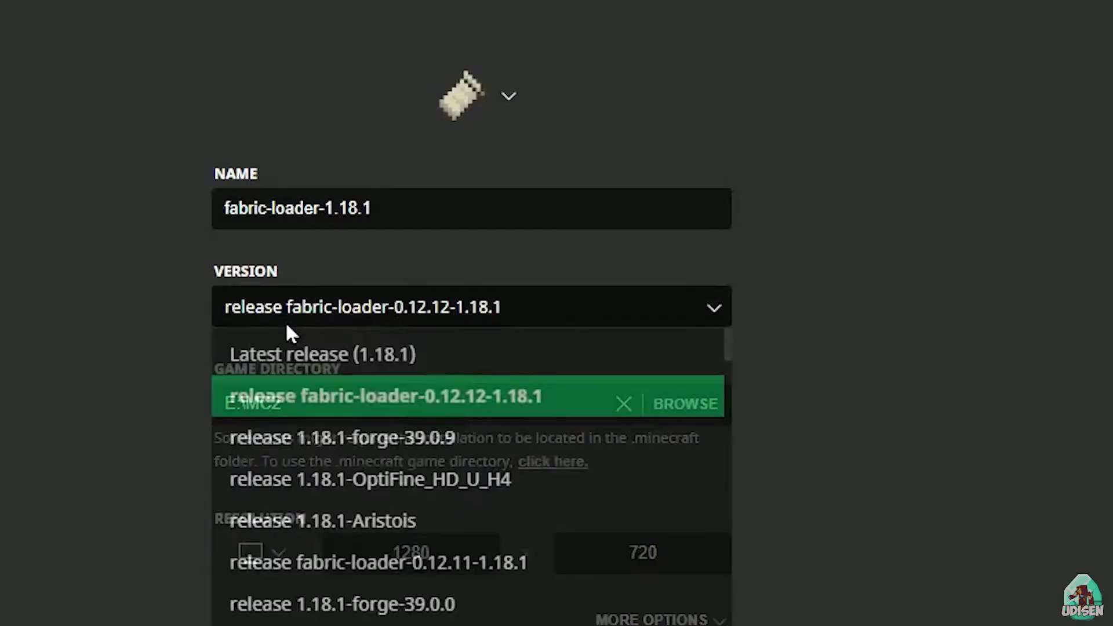
left_click(307, 395)
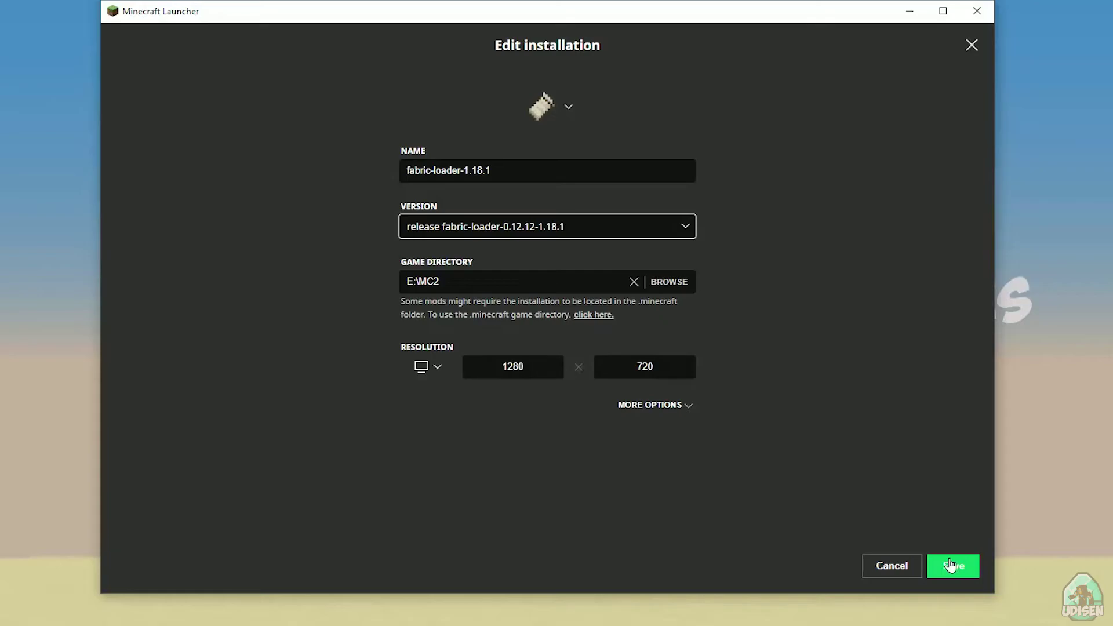
left_click(953, 567)
left_click(842, 216)
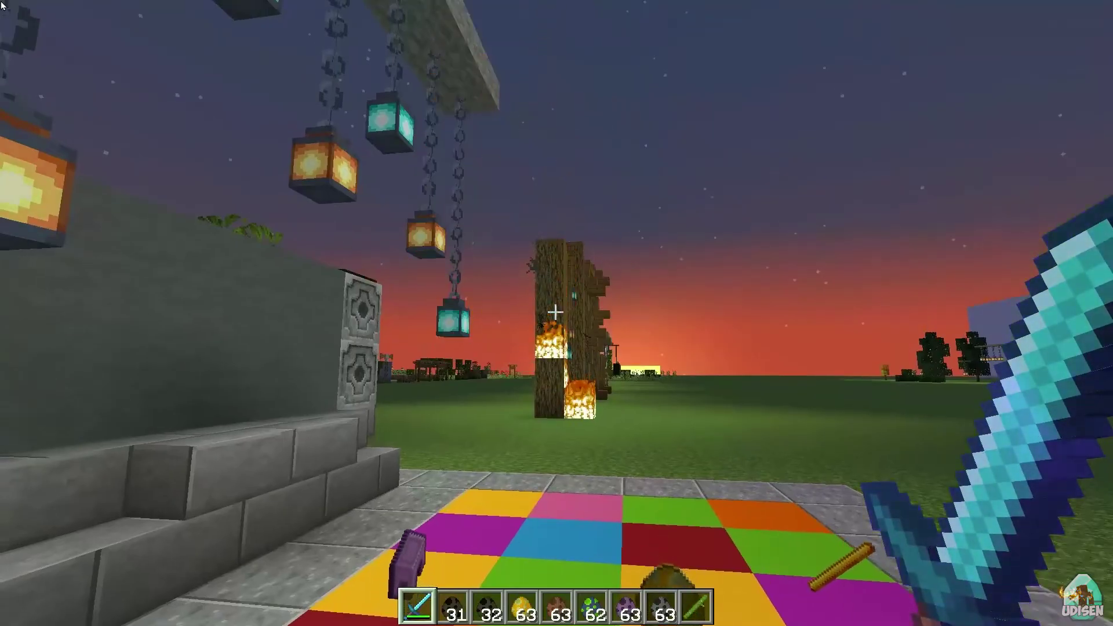
Step: Switch the player's own game mode to Survival Mode by repeating the earlier chat command
key("t")
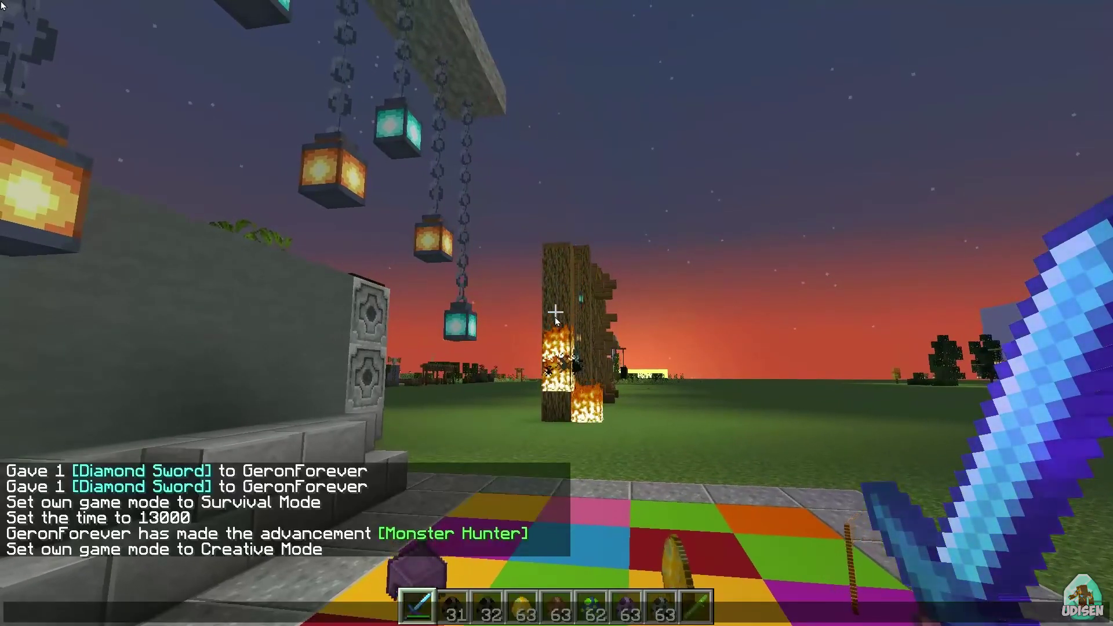
key("Up")
key("Up")
key("Return")
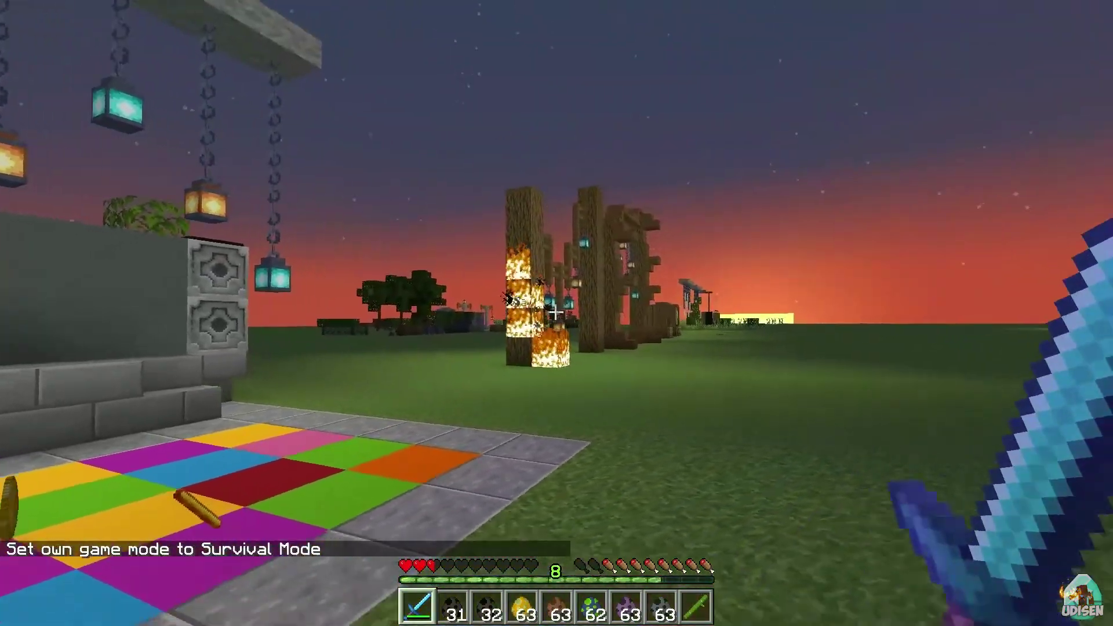
key("e")
key("e")
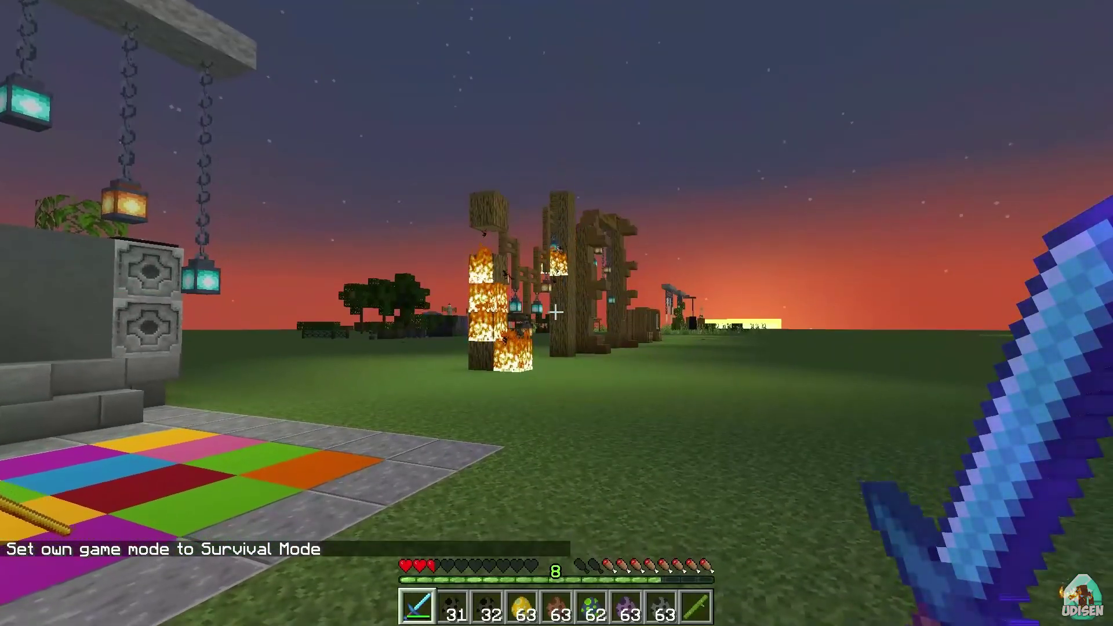
Step: Travel to the burning wooden posts, return to the coloured floor and pick up the dropped items there
key("w")
key("w")
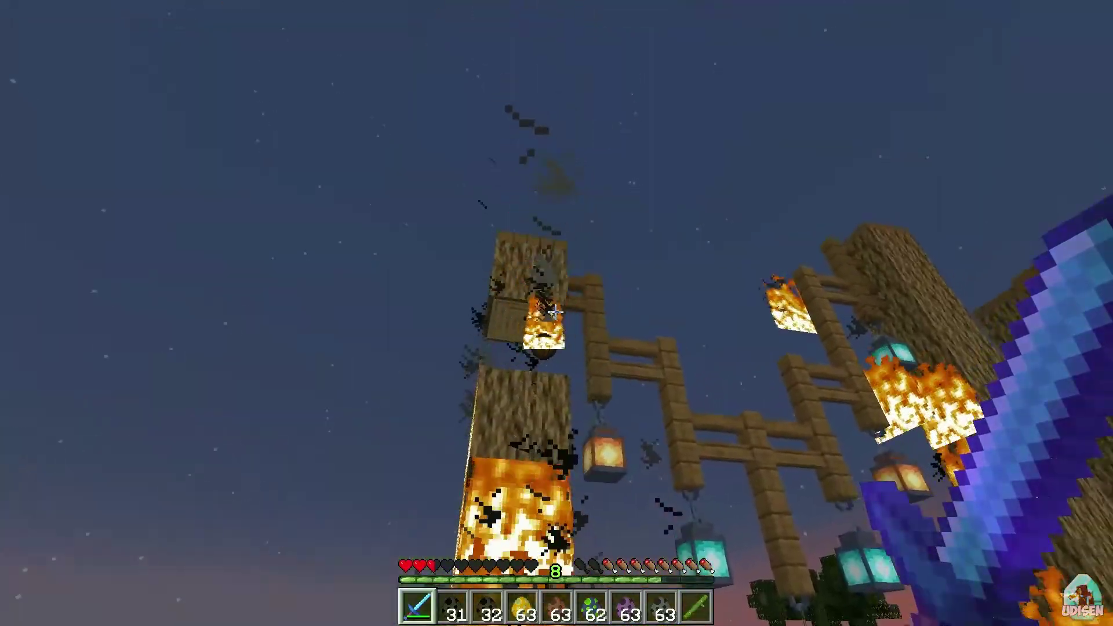
key("s")
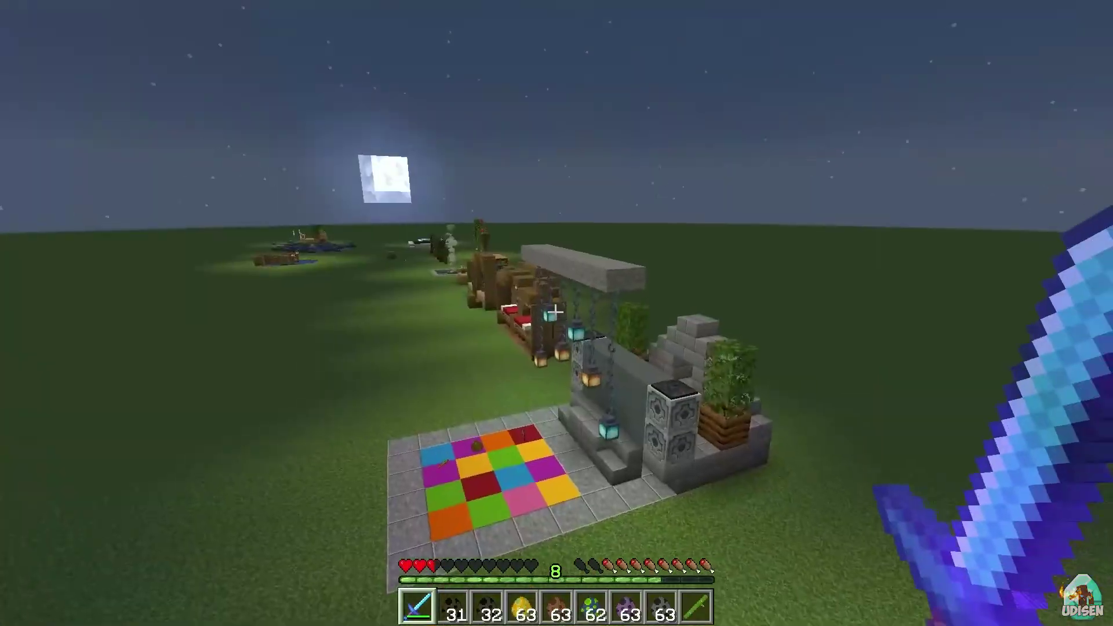
key("w")
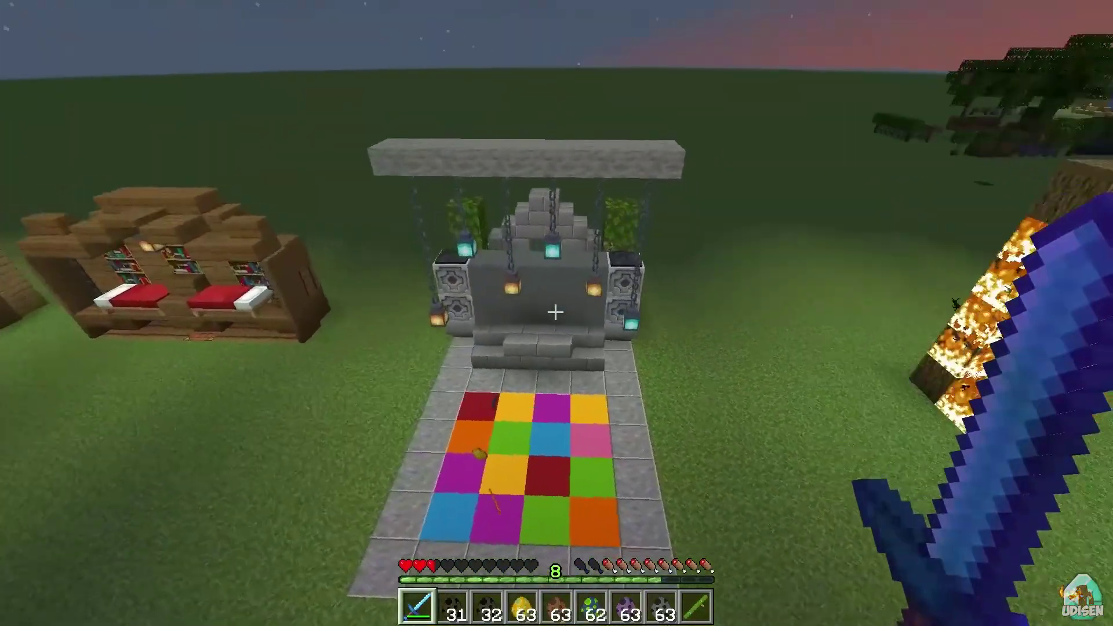
key("w")
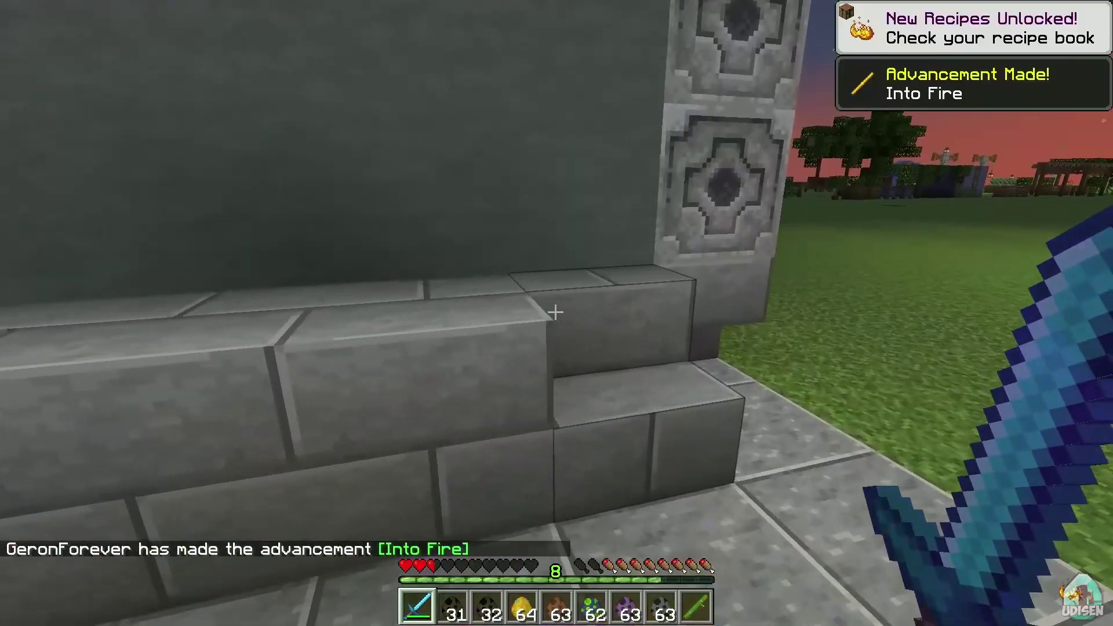
key("s")
key("Escape")
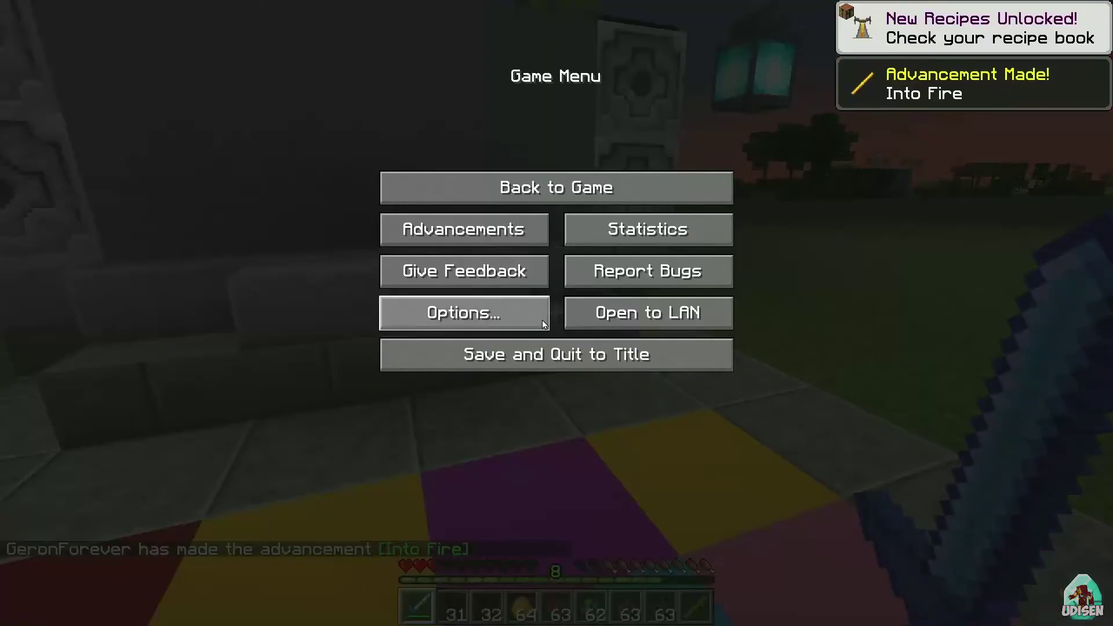
left_click(525, 314)
key("Escape")
key("Escape")
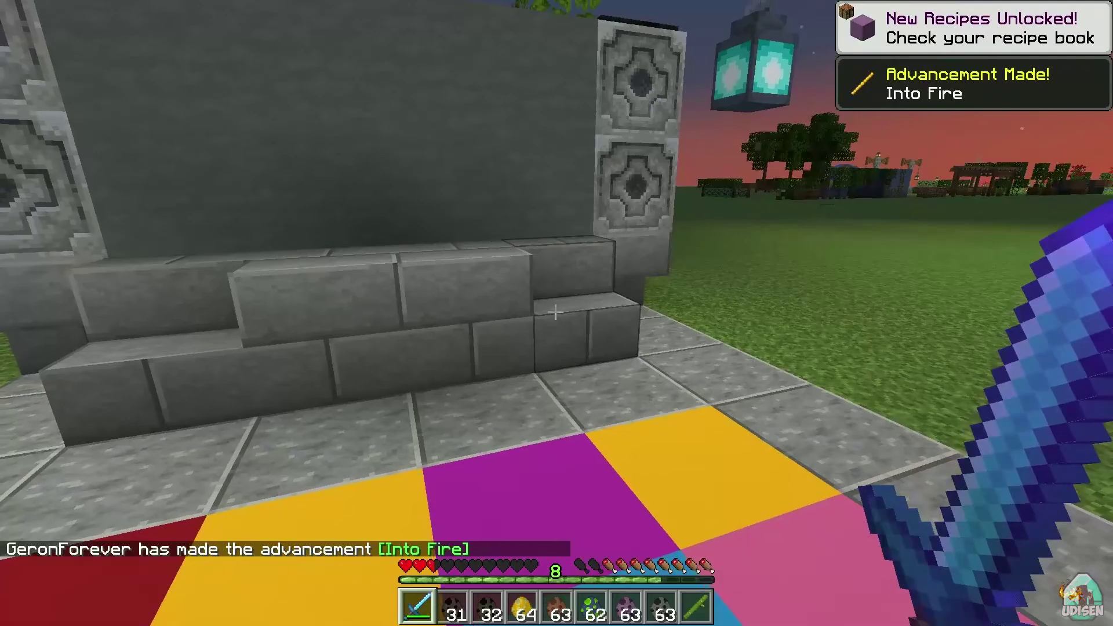
Step: Examine the Identity mod's key binds for opening its menu and using an ability, and return to the game
key("Escape")
left_click(524, 314)
left_click(607, 234)
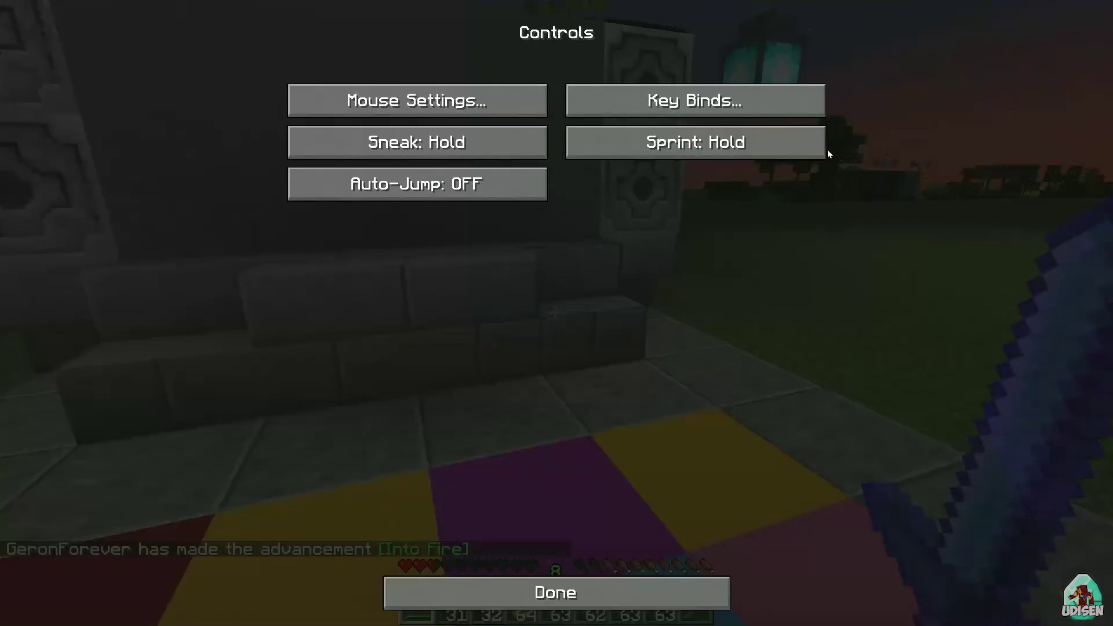
left_click(758, 106)
left_click_drag(844, 98, 850, 454)
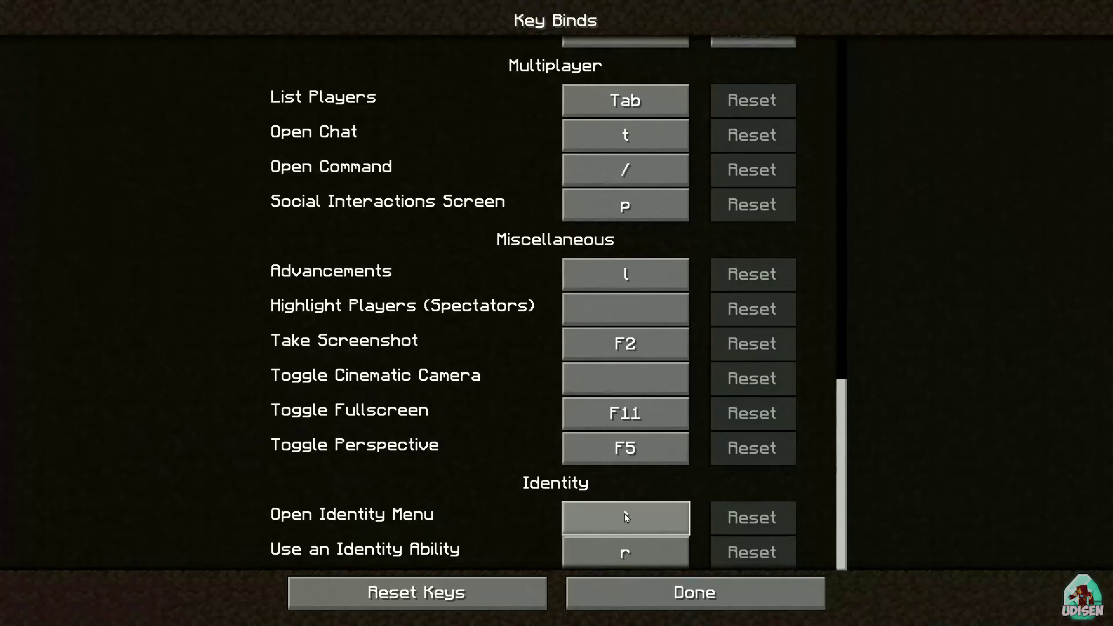
key("Escape")
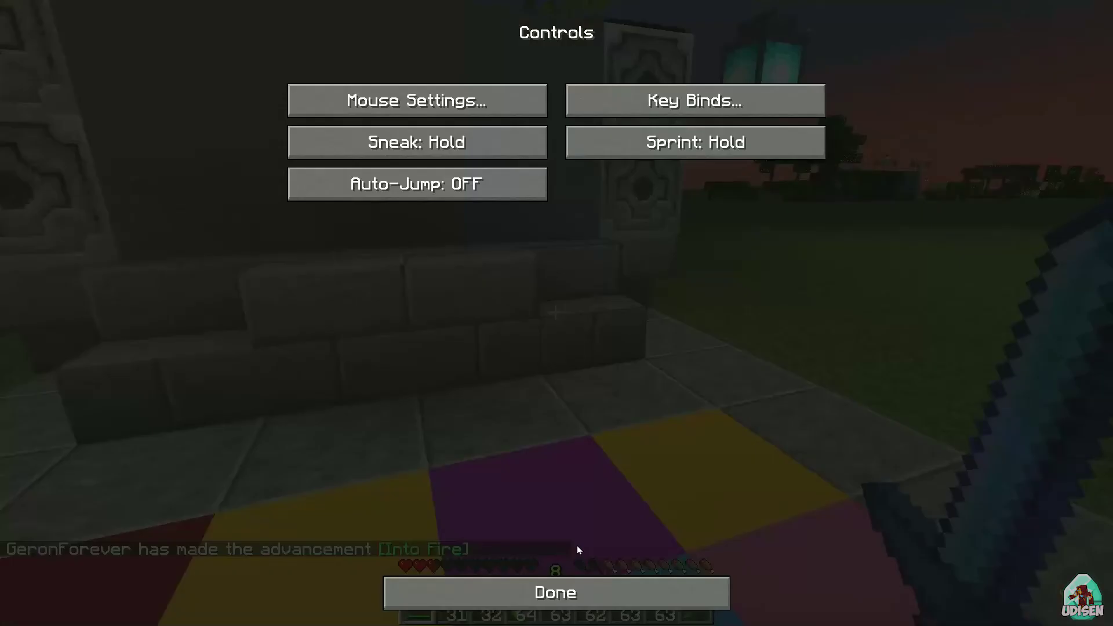
key("Escape")
key("Escape")
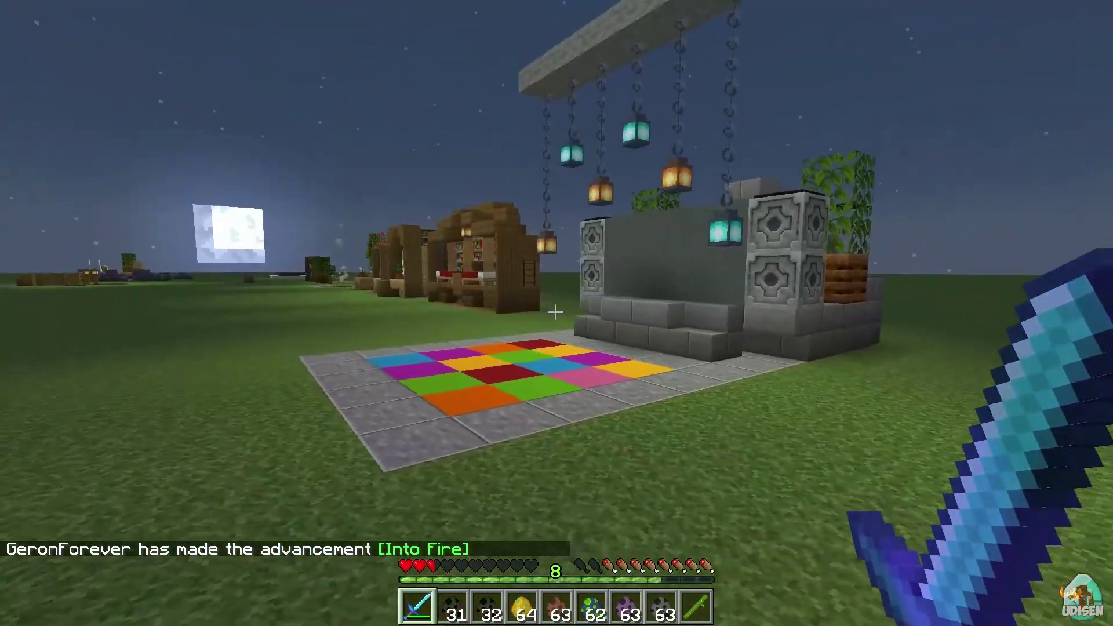
key("s")
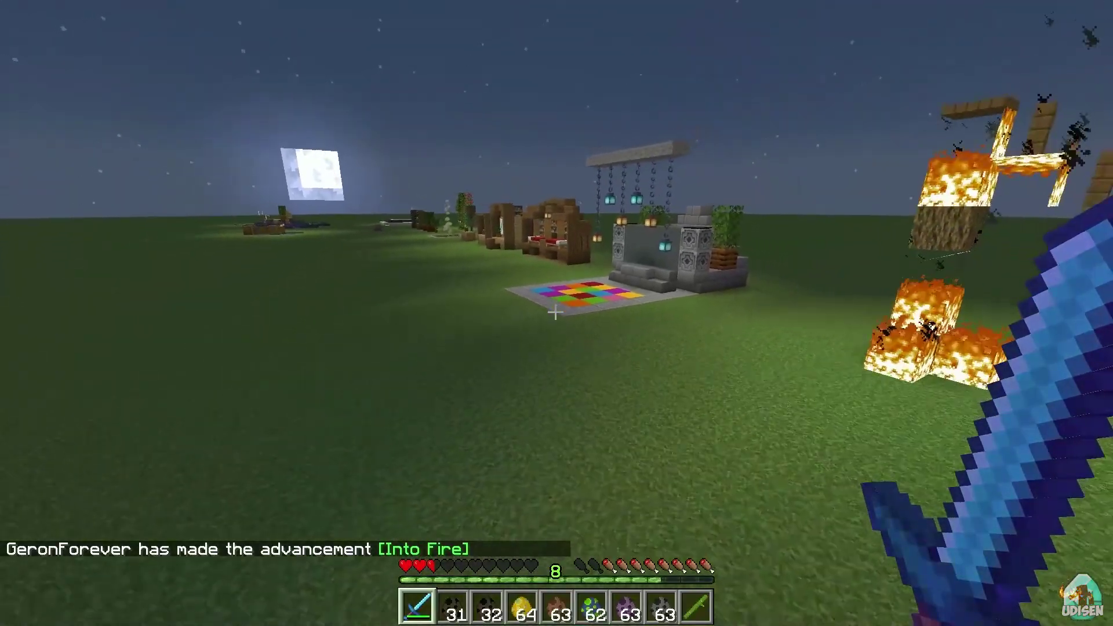
key("w")
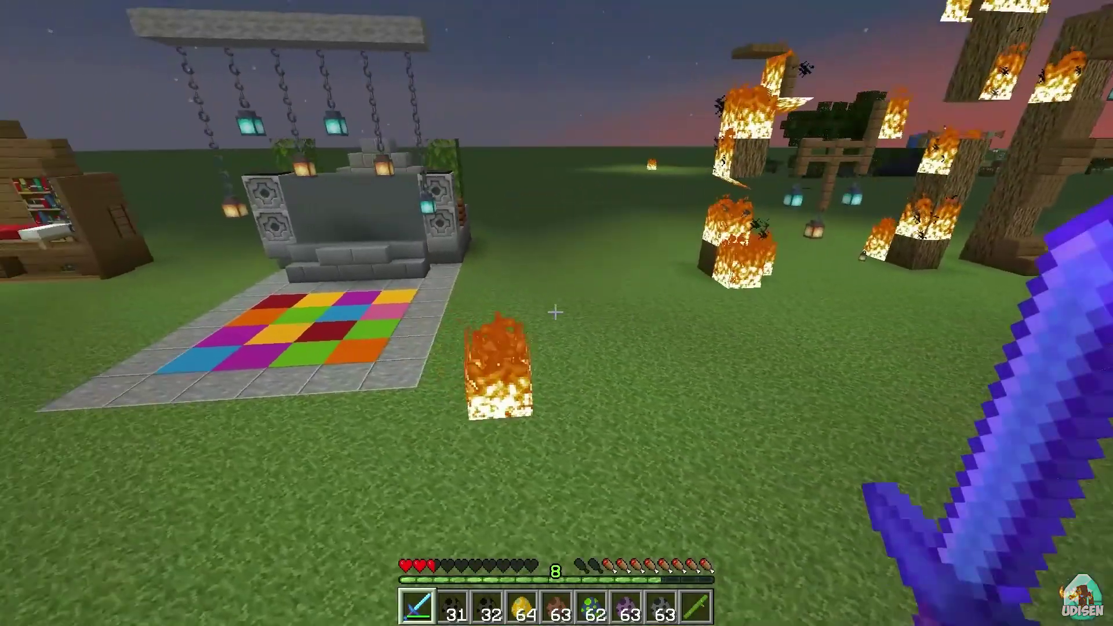
Step: Move around beside the coloured floor, check the player's blaze form in third-person view and return to first-person view
key("w")
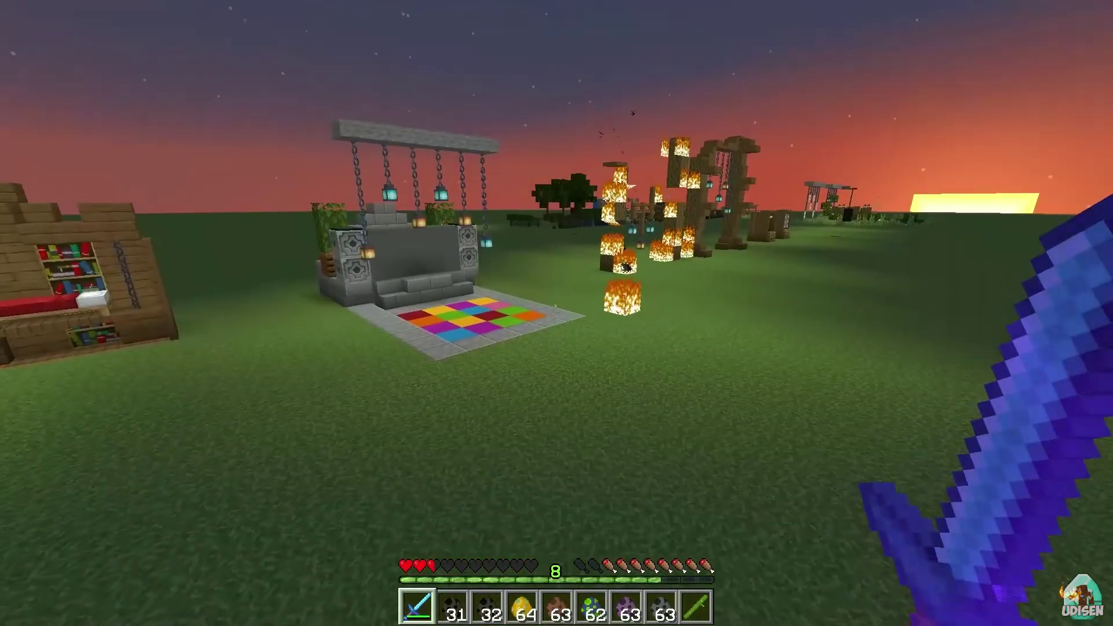
key("w")
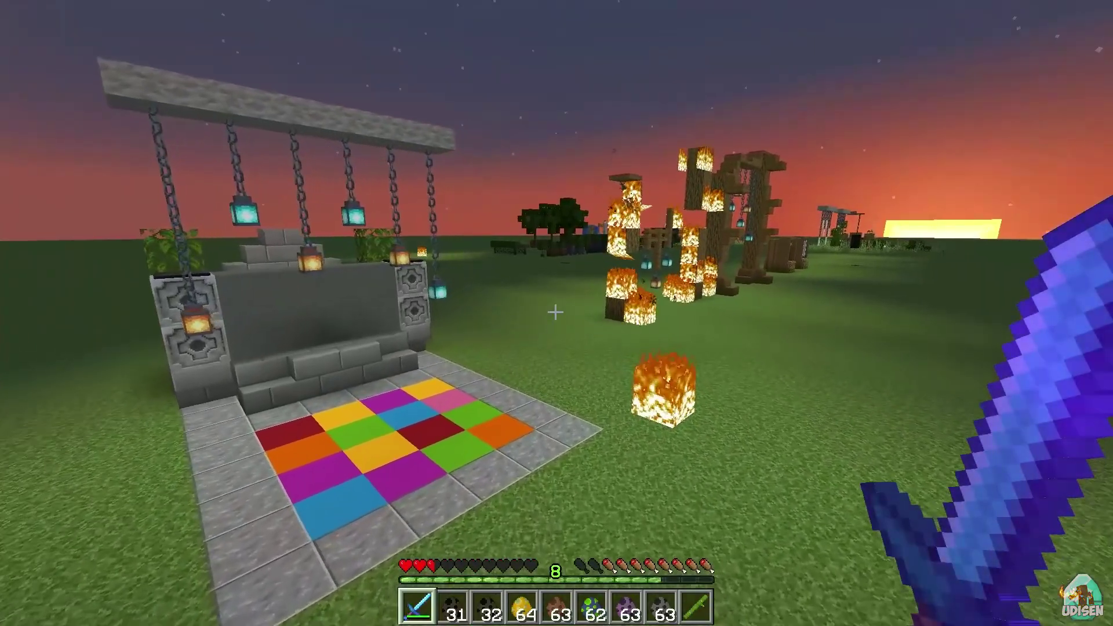
key("w")
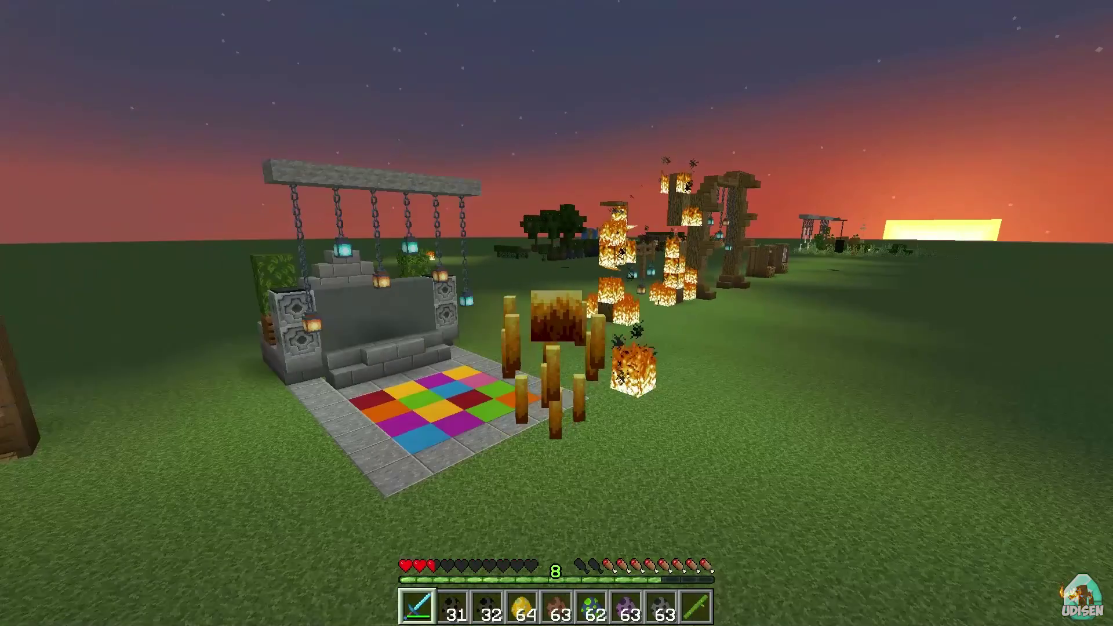
left_click(556, 312)
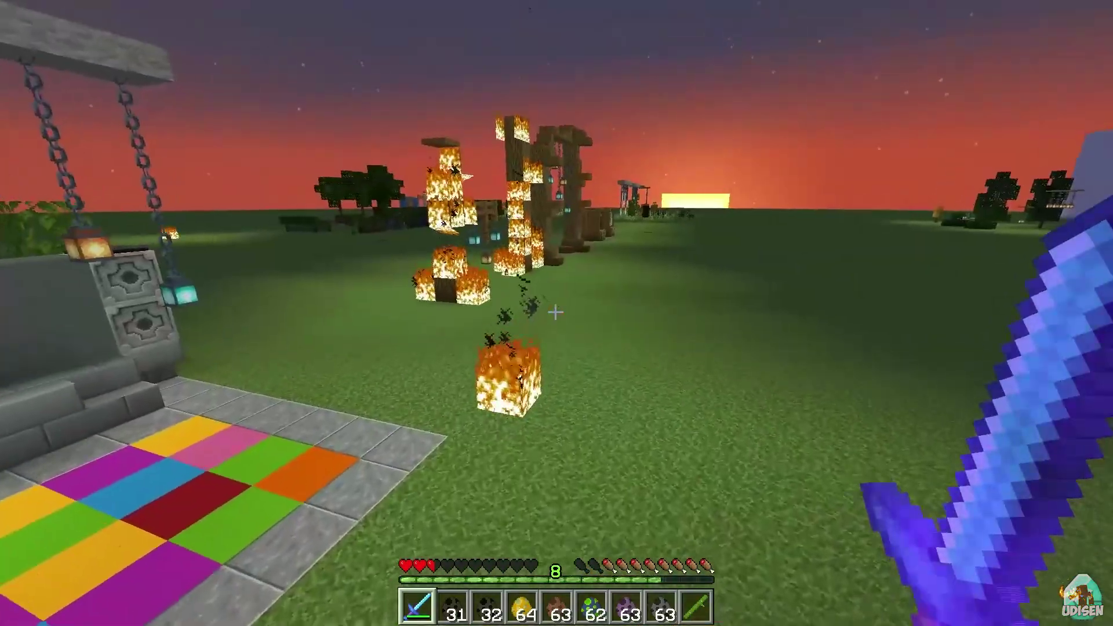
Step: Travel past the burning wooden posts to the lantern arch and come back to the coloured floor
key("w")
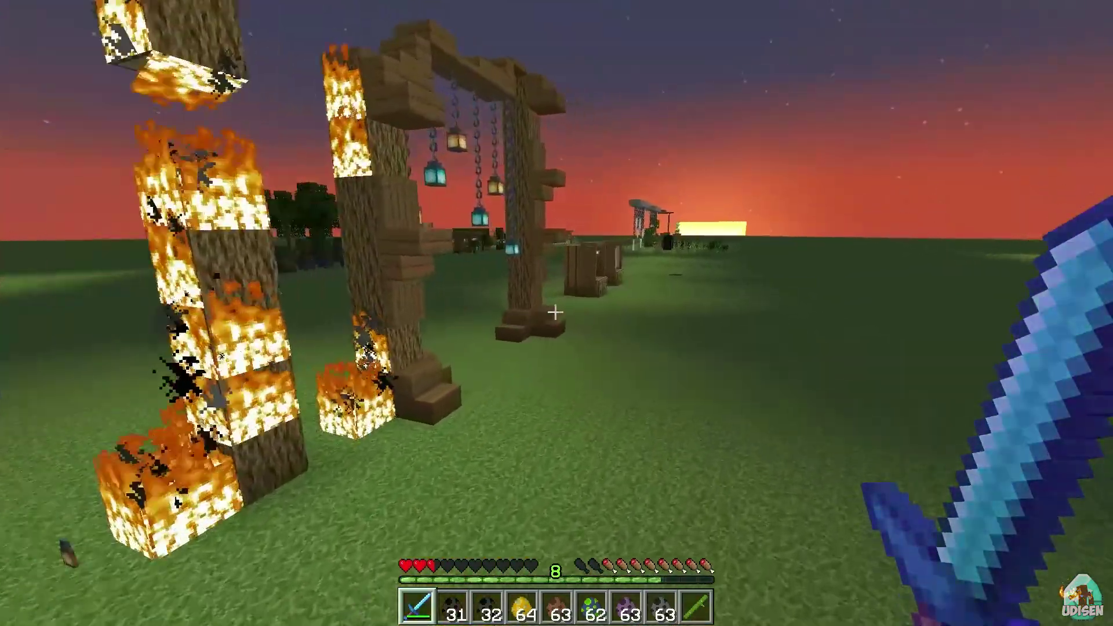
key("w")
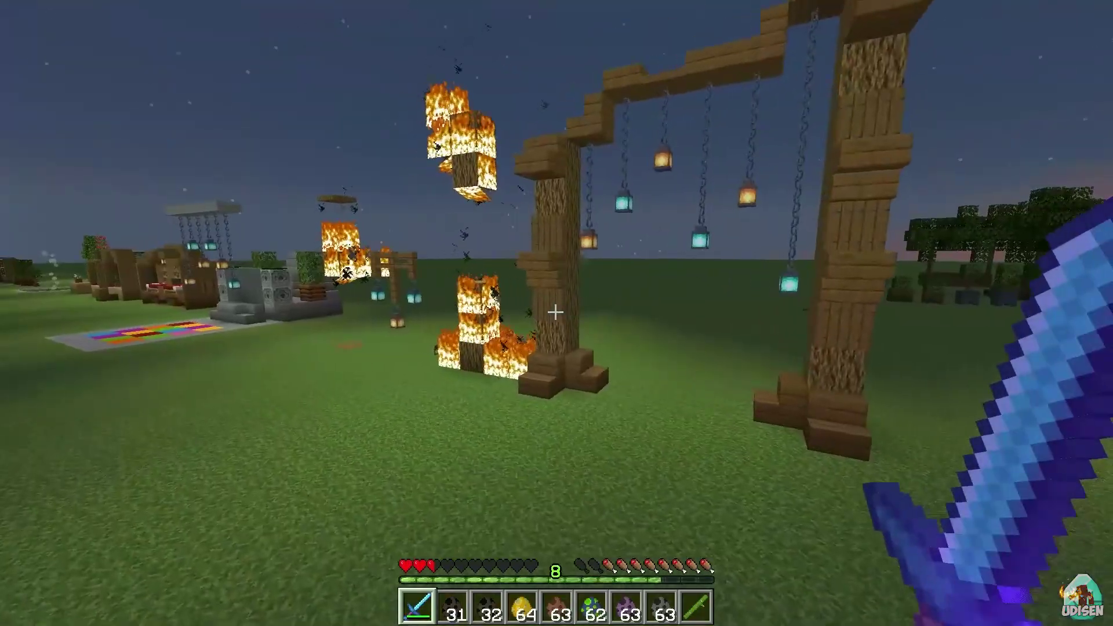
key("w")
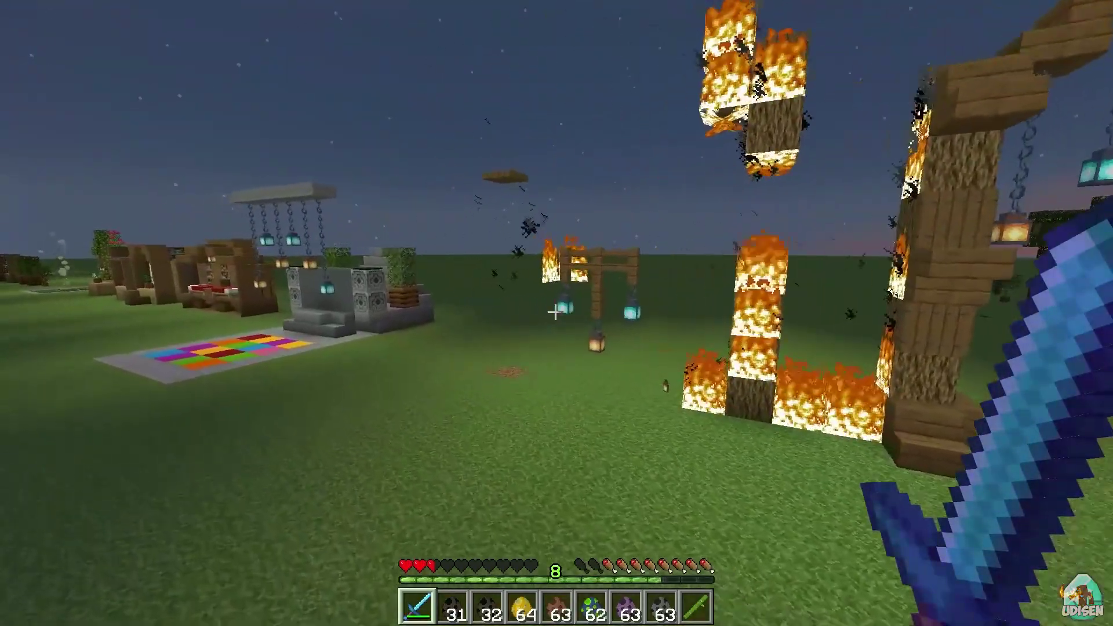
key("w")
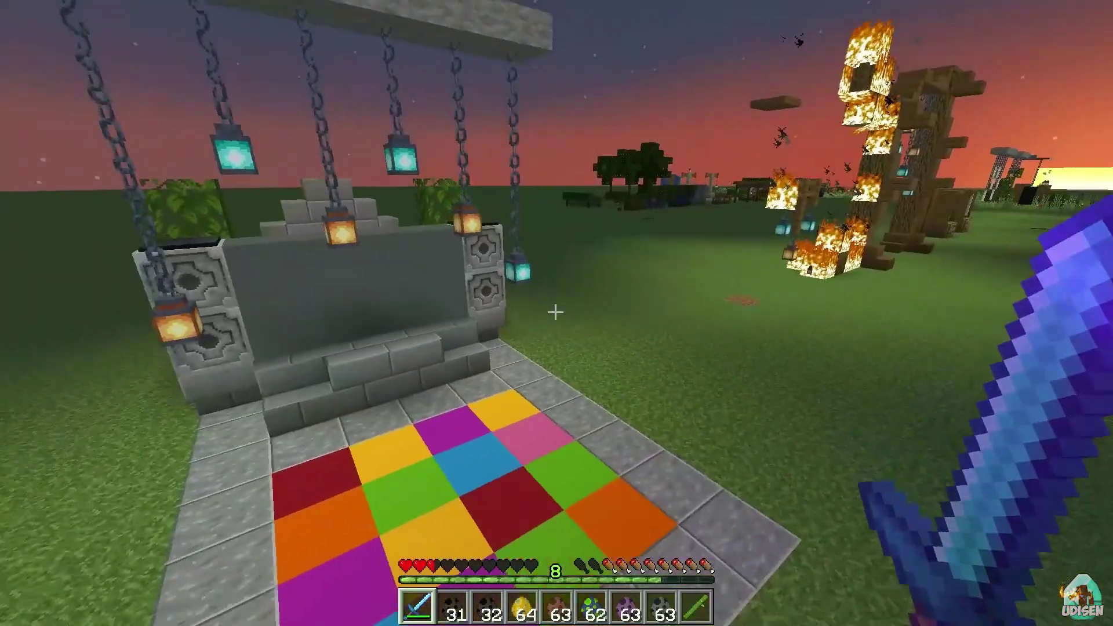